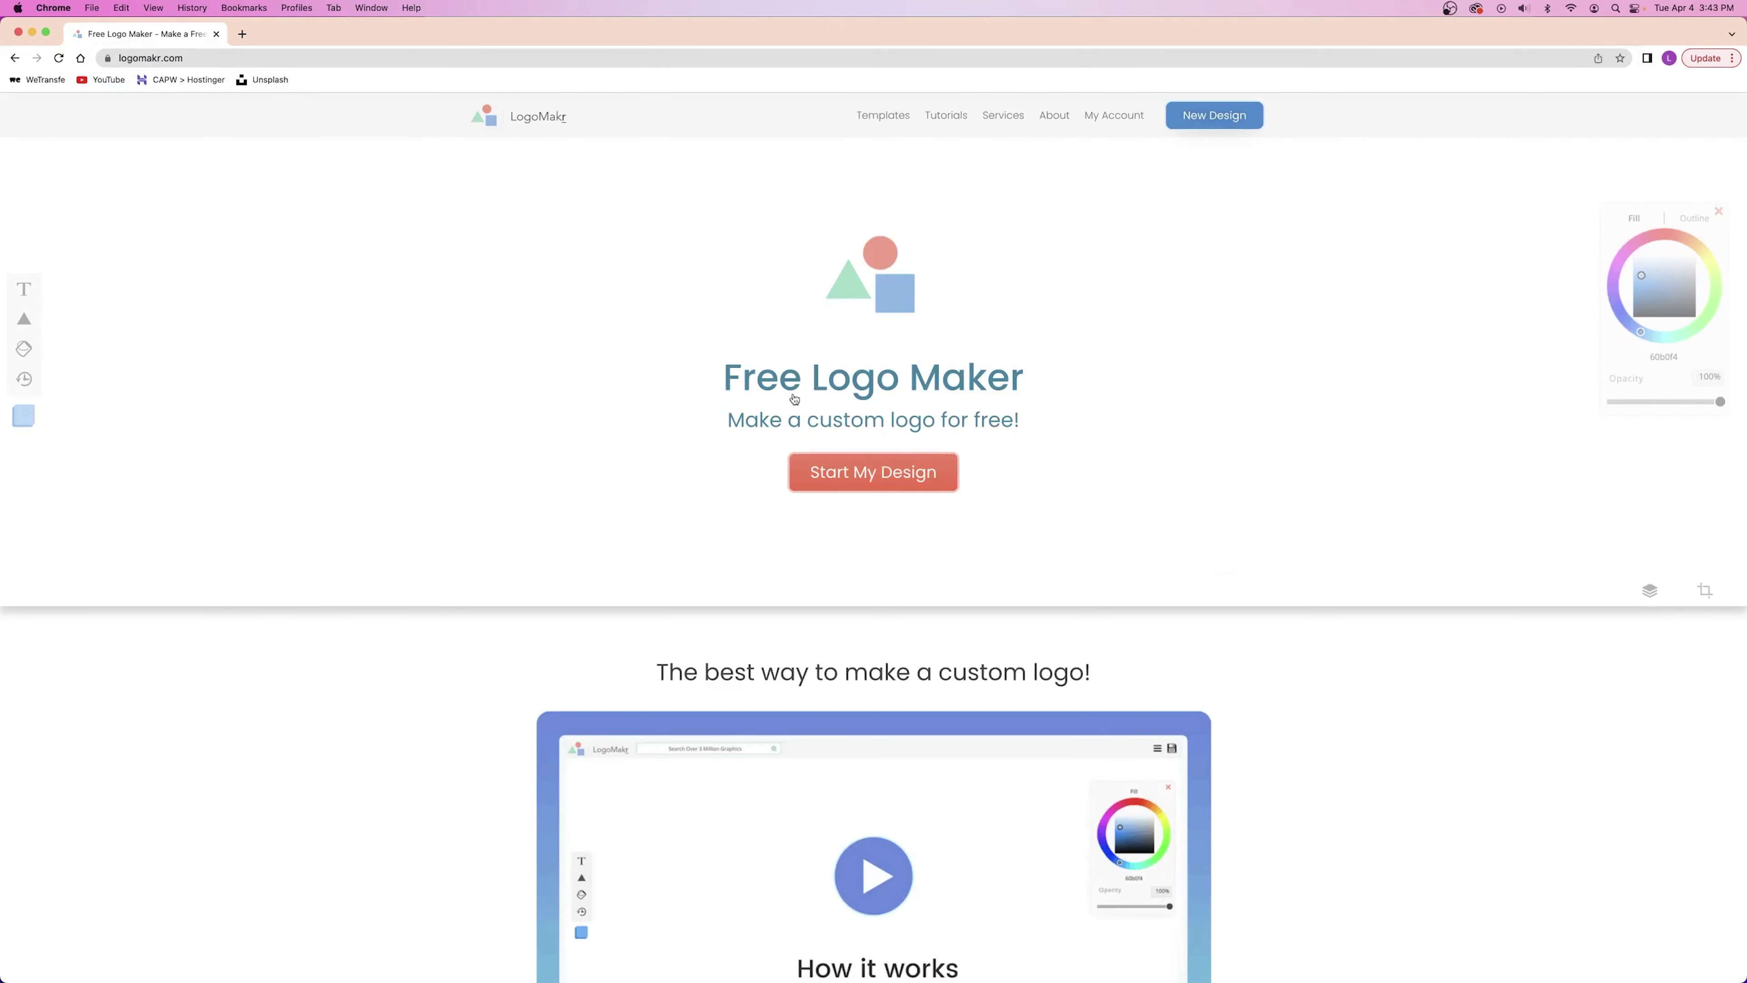
Open the blank logo editor, glance at the templates, then close the templates page.
left_click(868, 475)
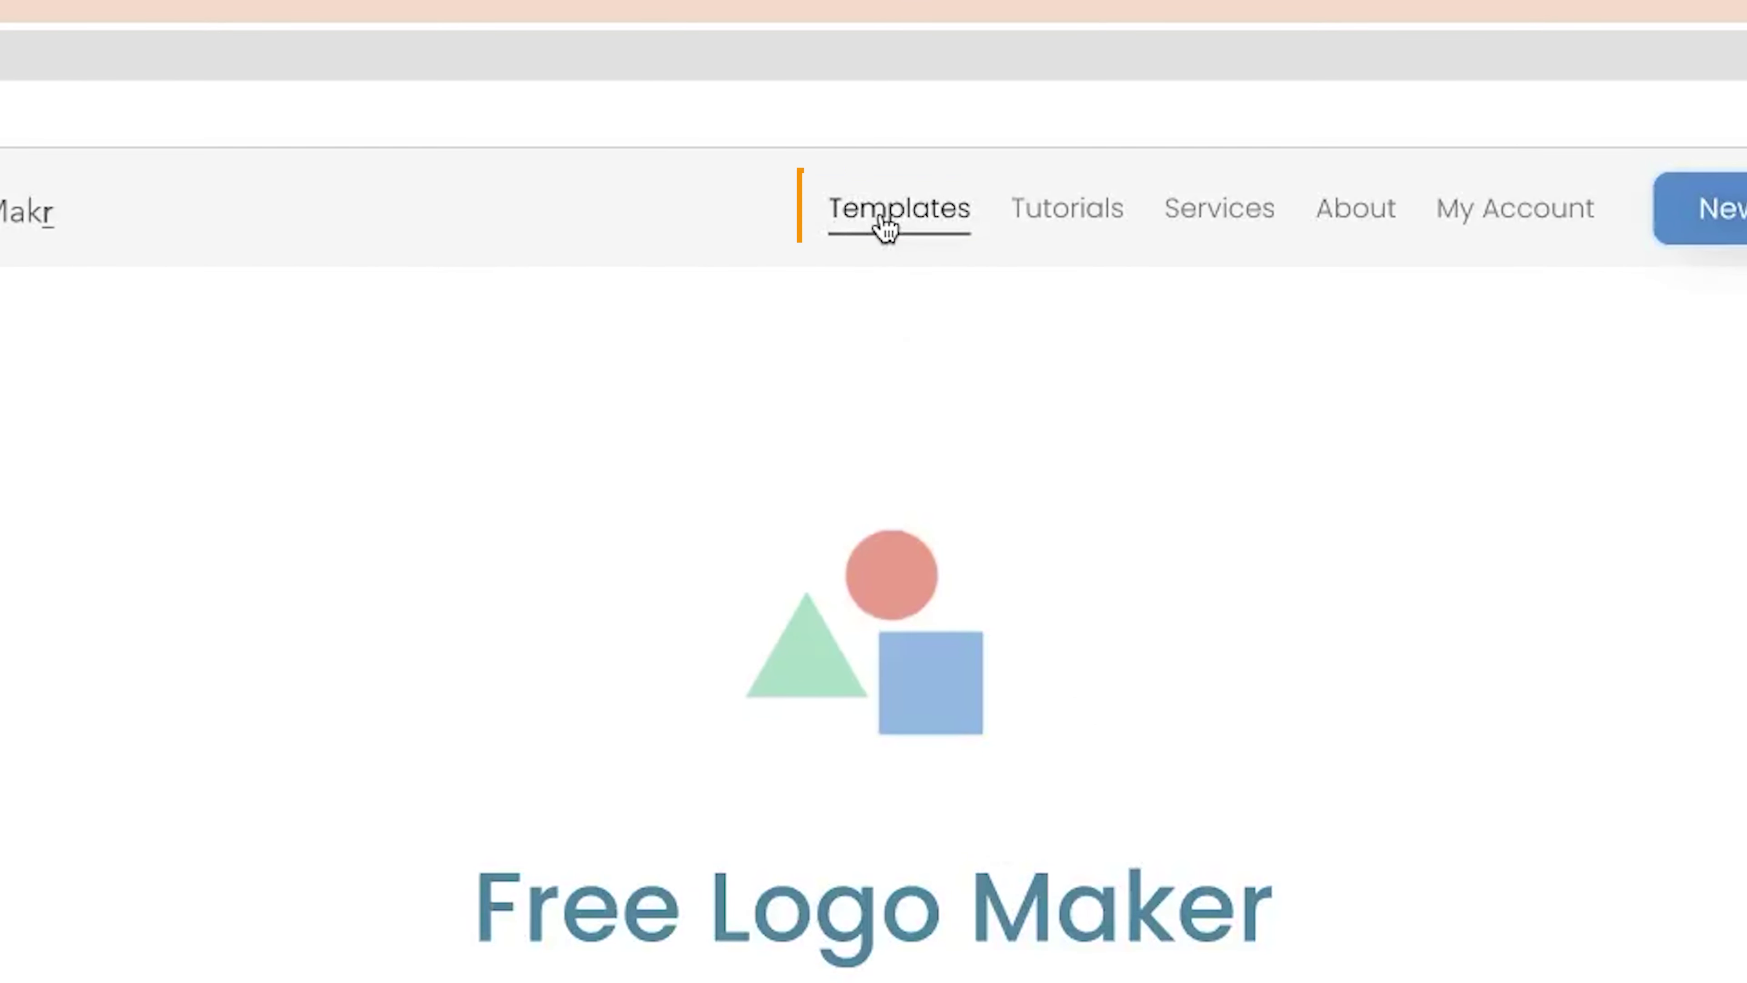
left_click(881, 218)
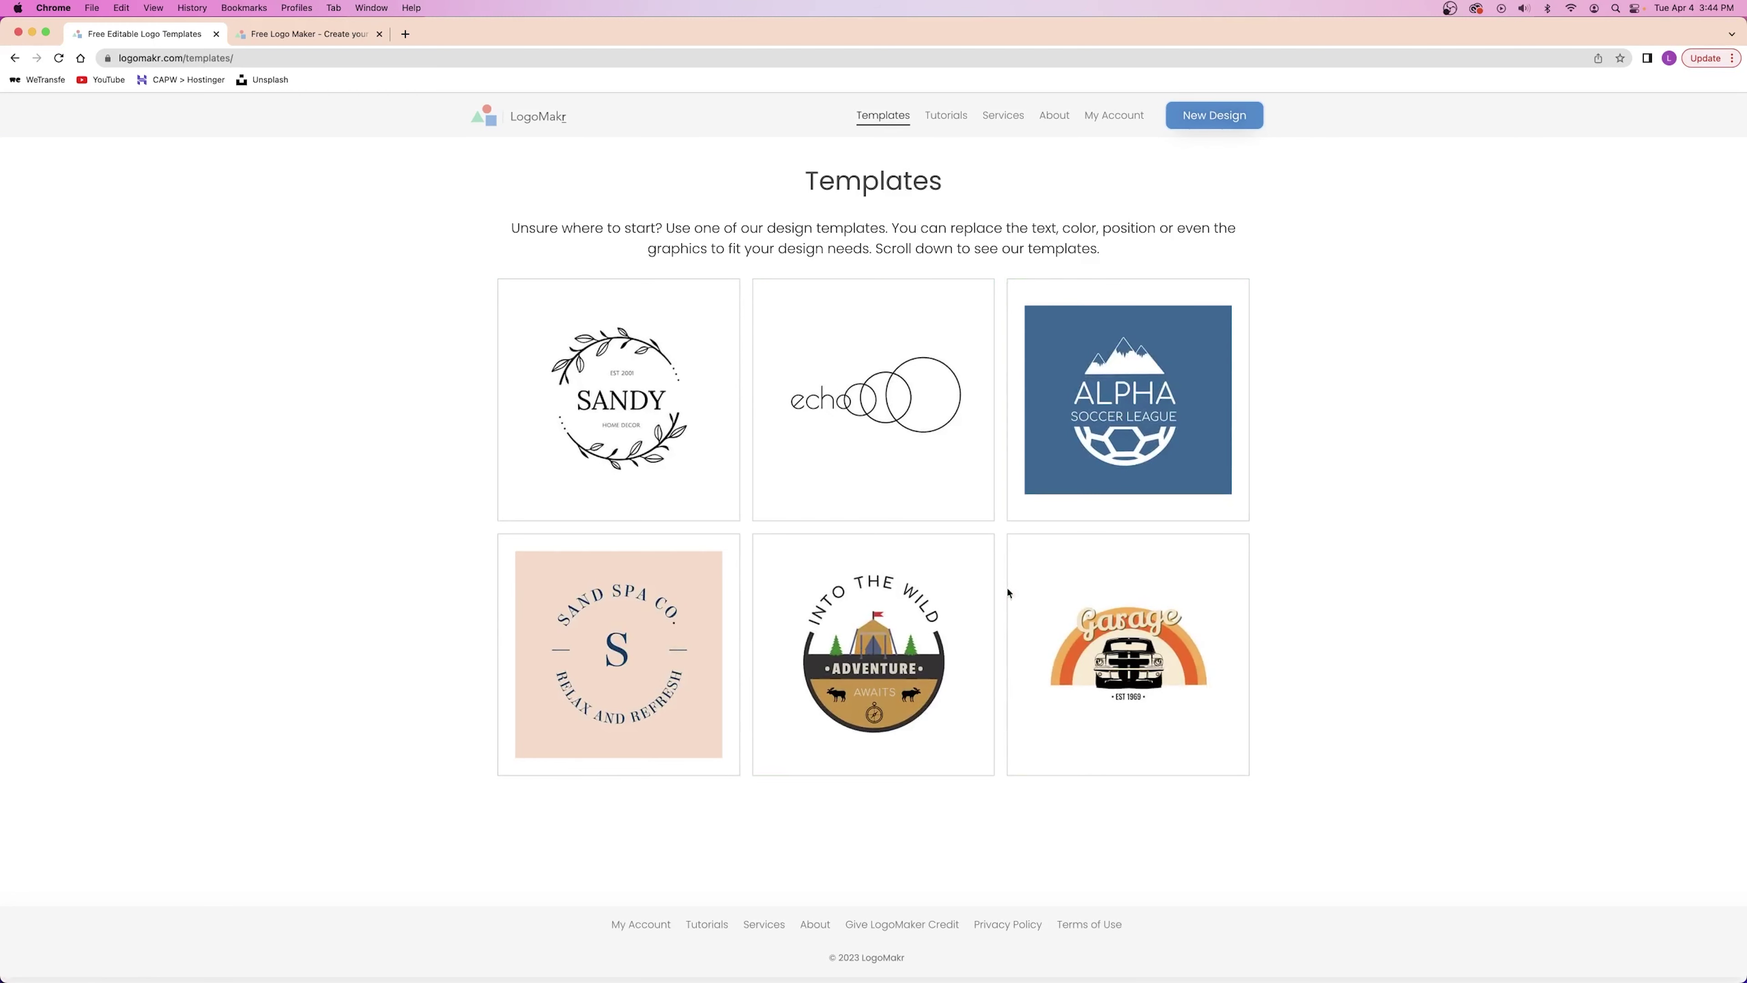
left_click(302, 33)
left_click(215, 34)
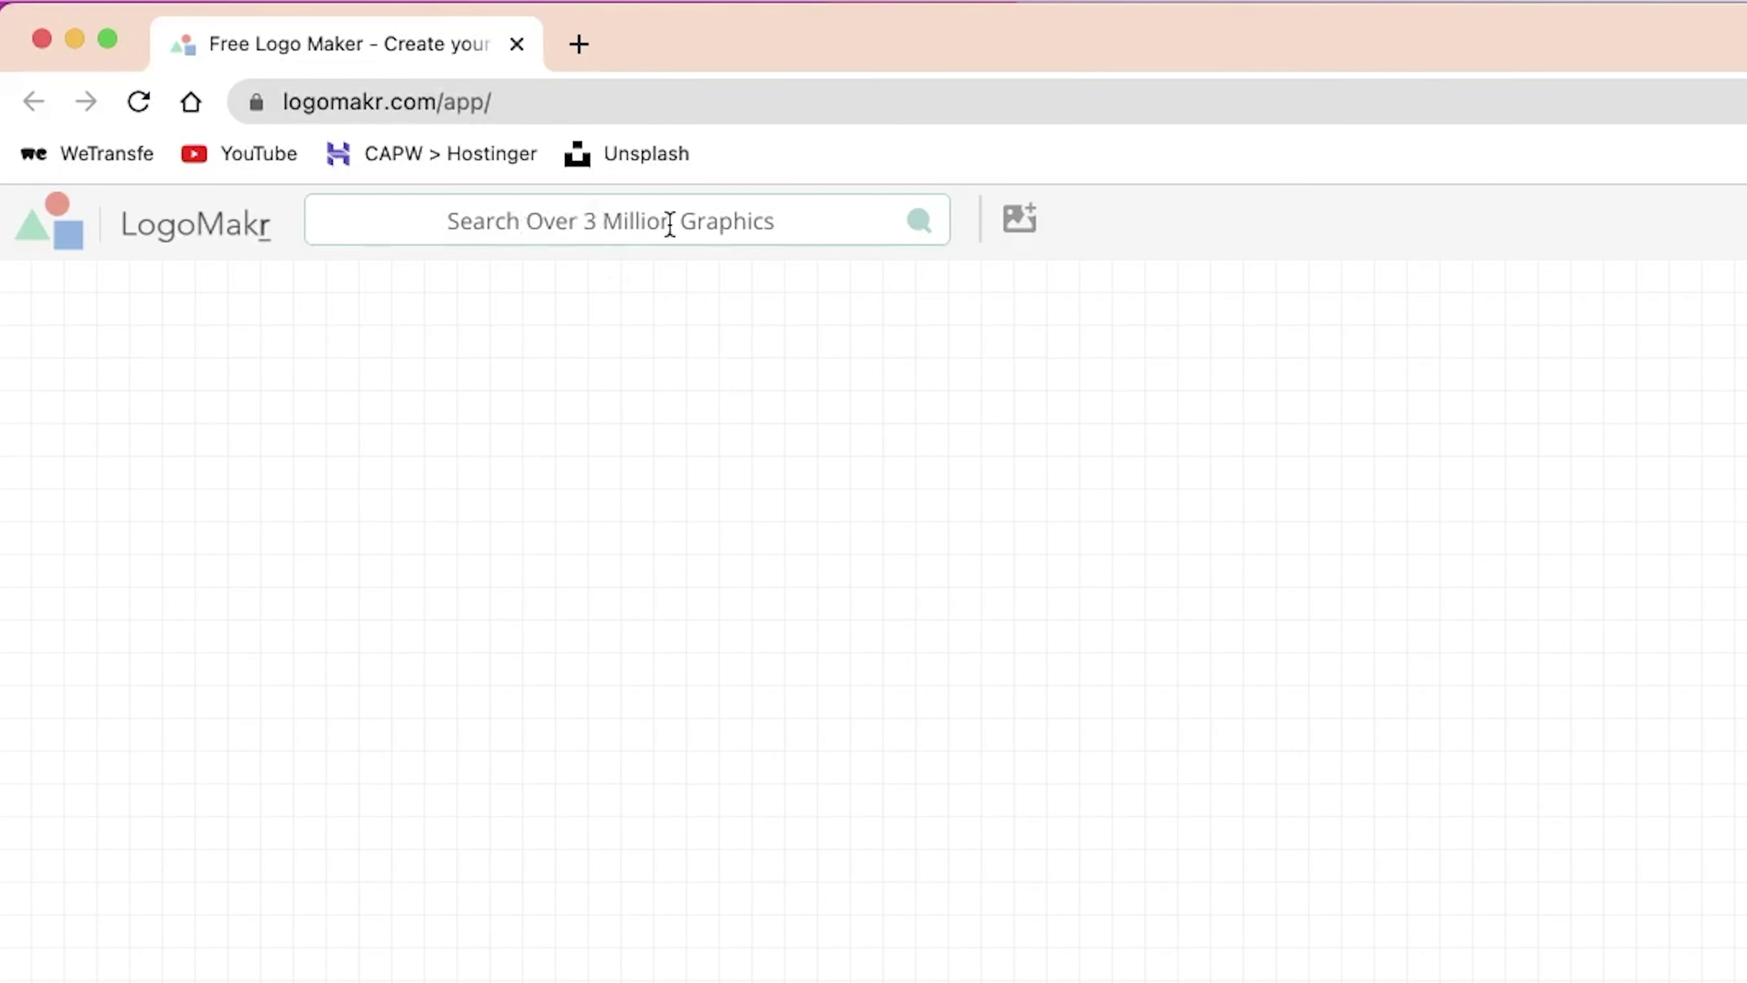
left_click(811, 228)
scroll(476, 316, "down", 10)
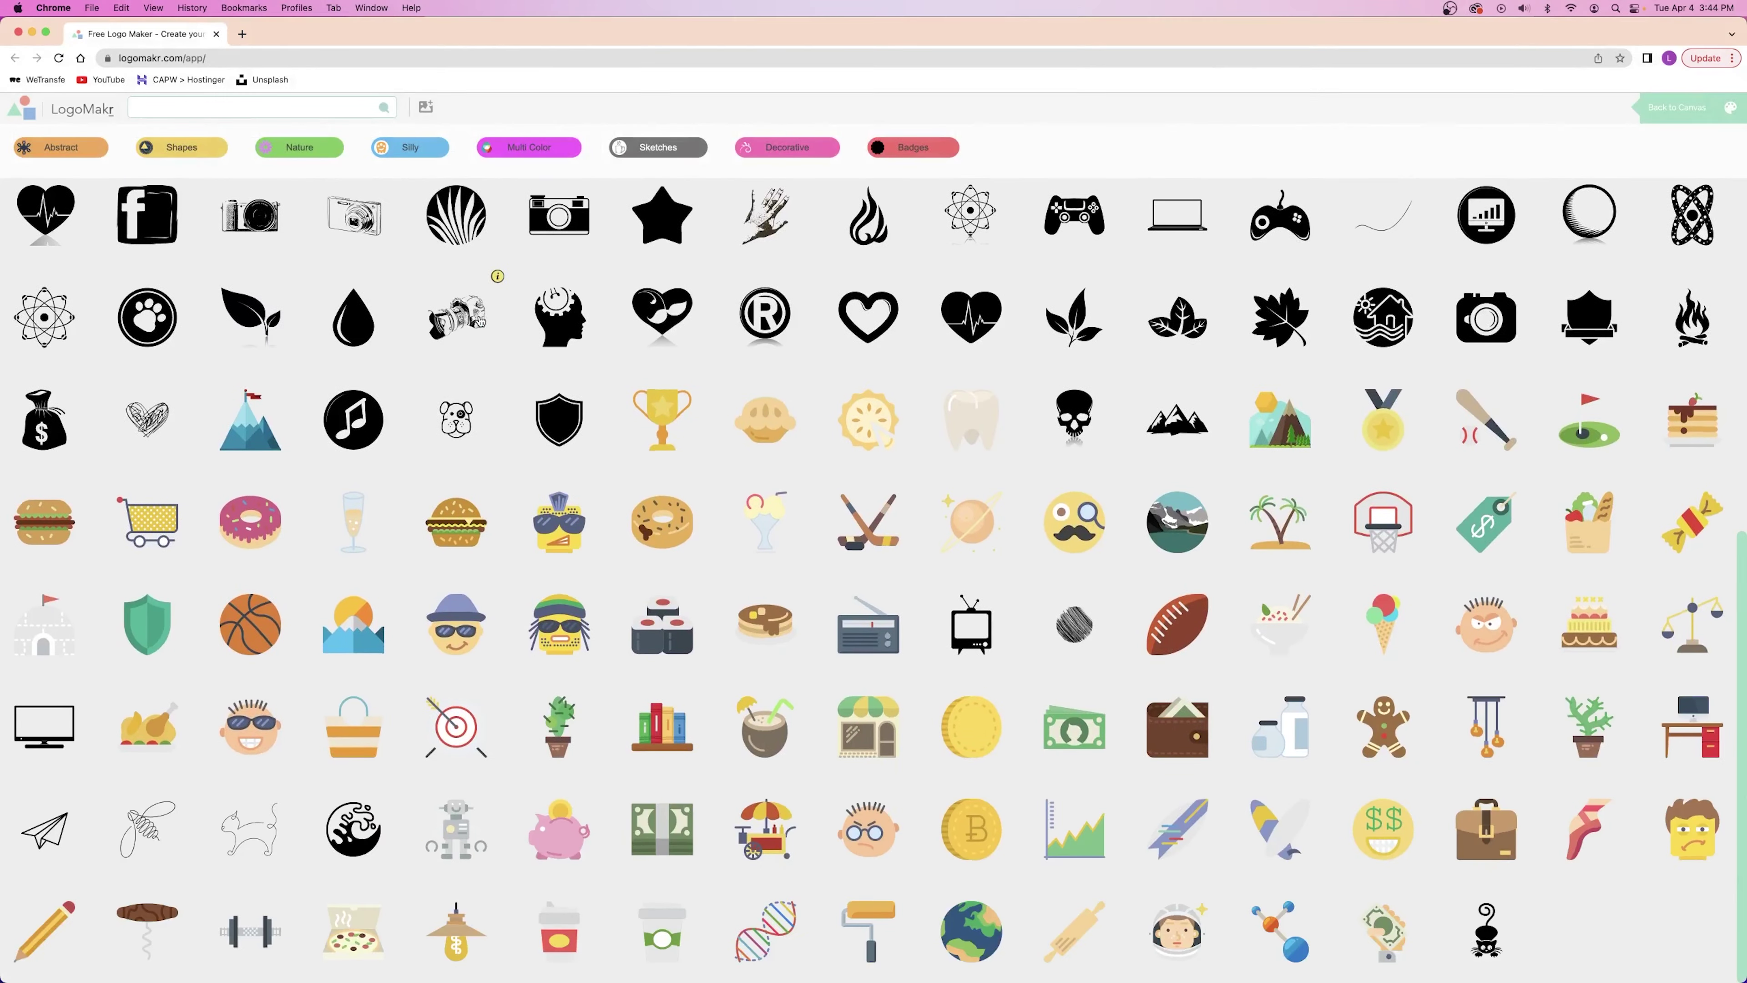
scroll(476, 316, "up", 10)
scroll(335, 267, "down", 10)
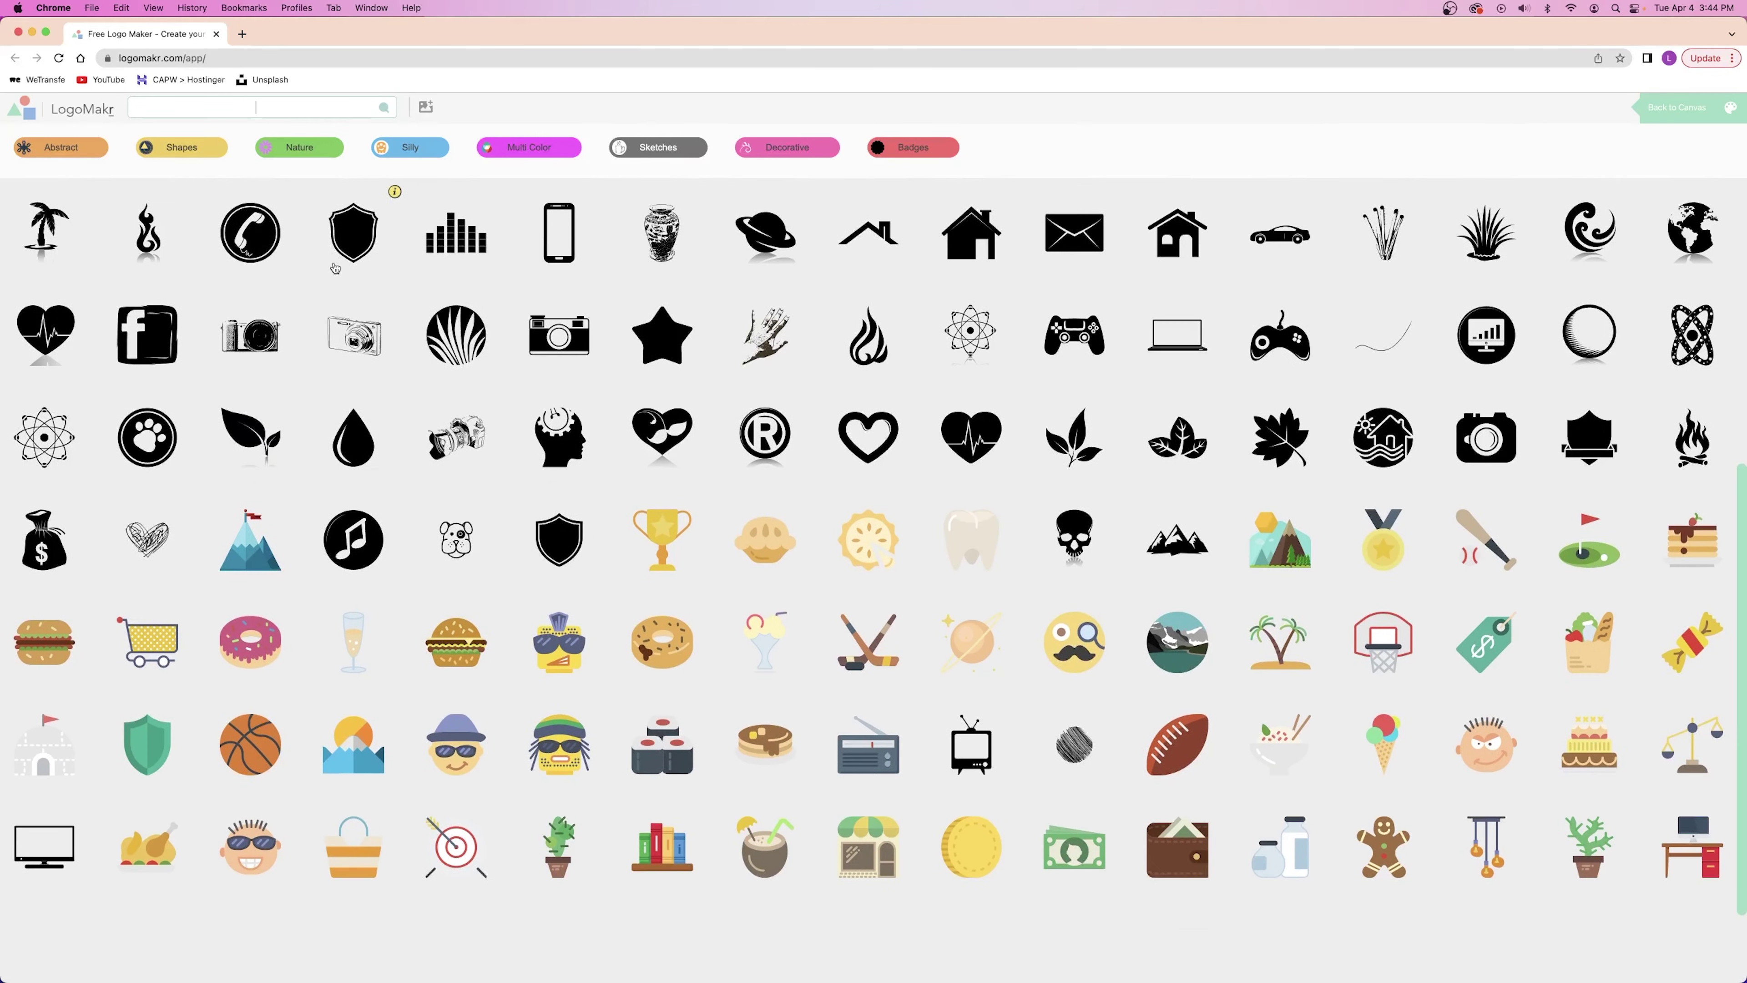
left_click(337, 148)
left_click(529, 148)
left_click(787, 148)
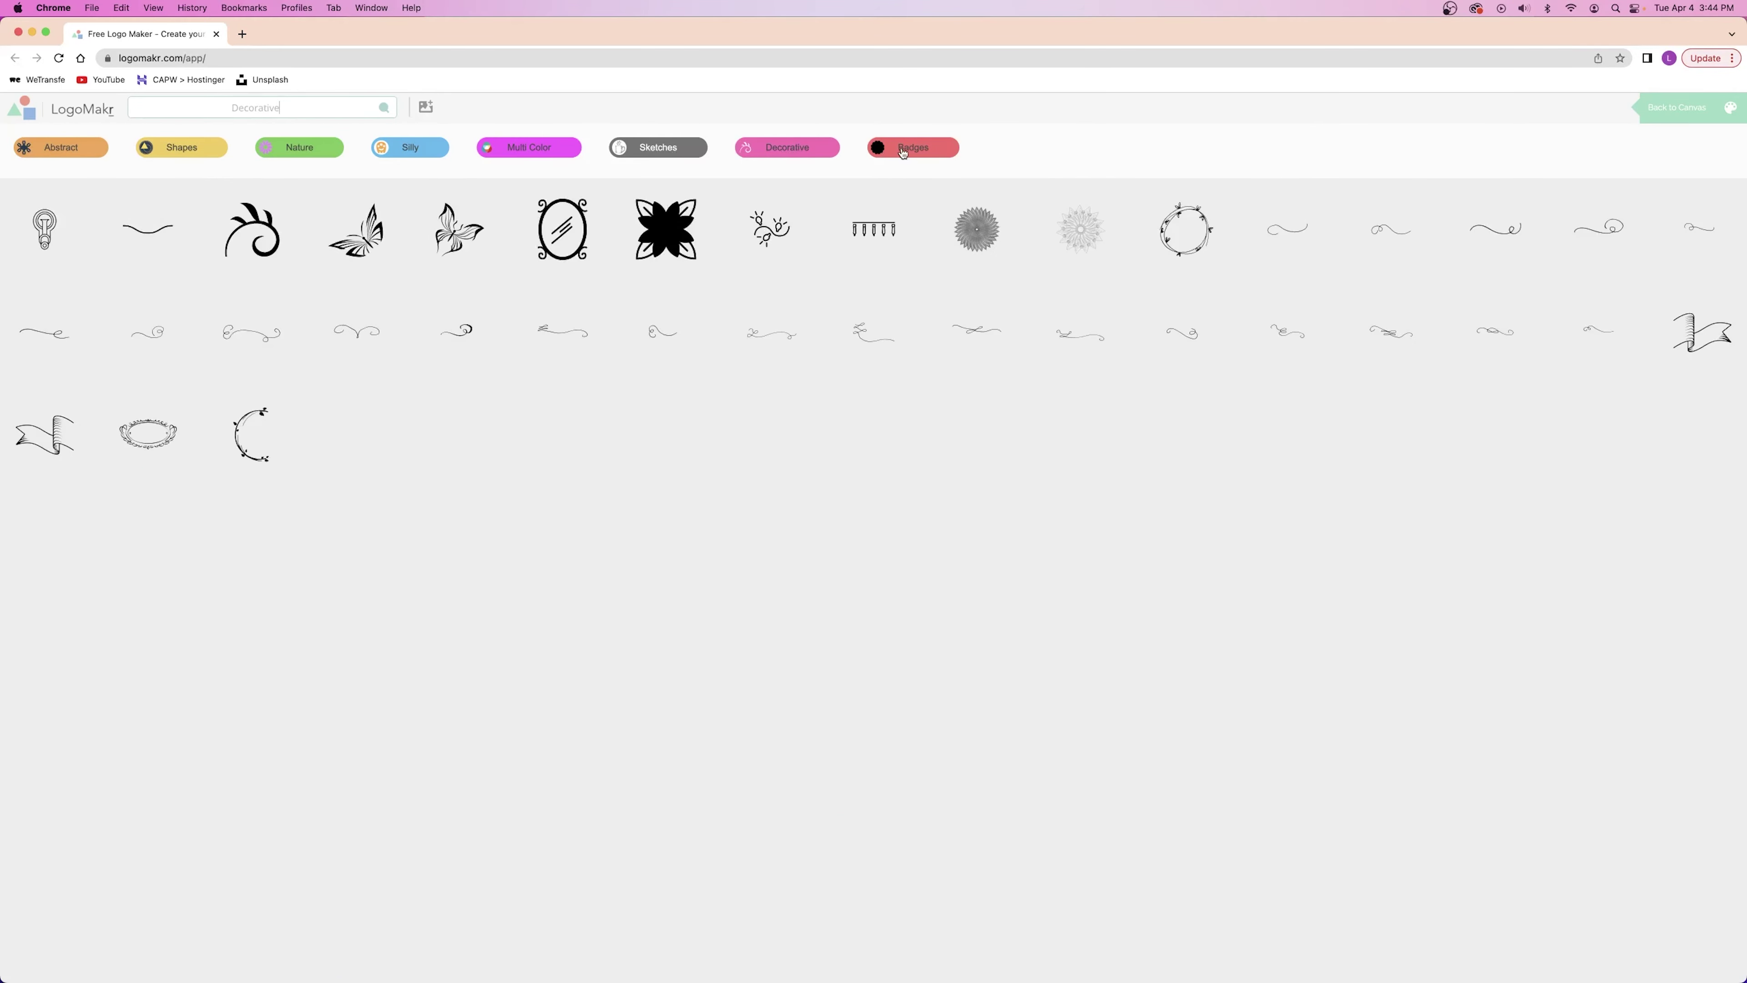
left_click(903, 152)
type("camer")
scroll(598, 207, "down", 10)
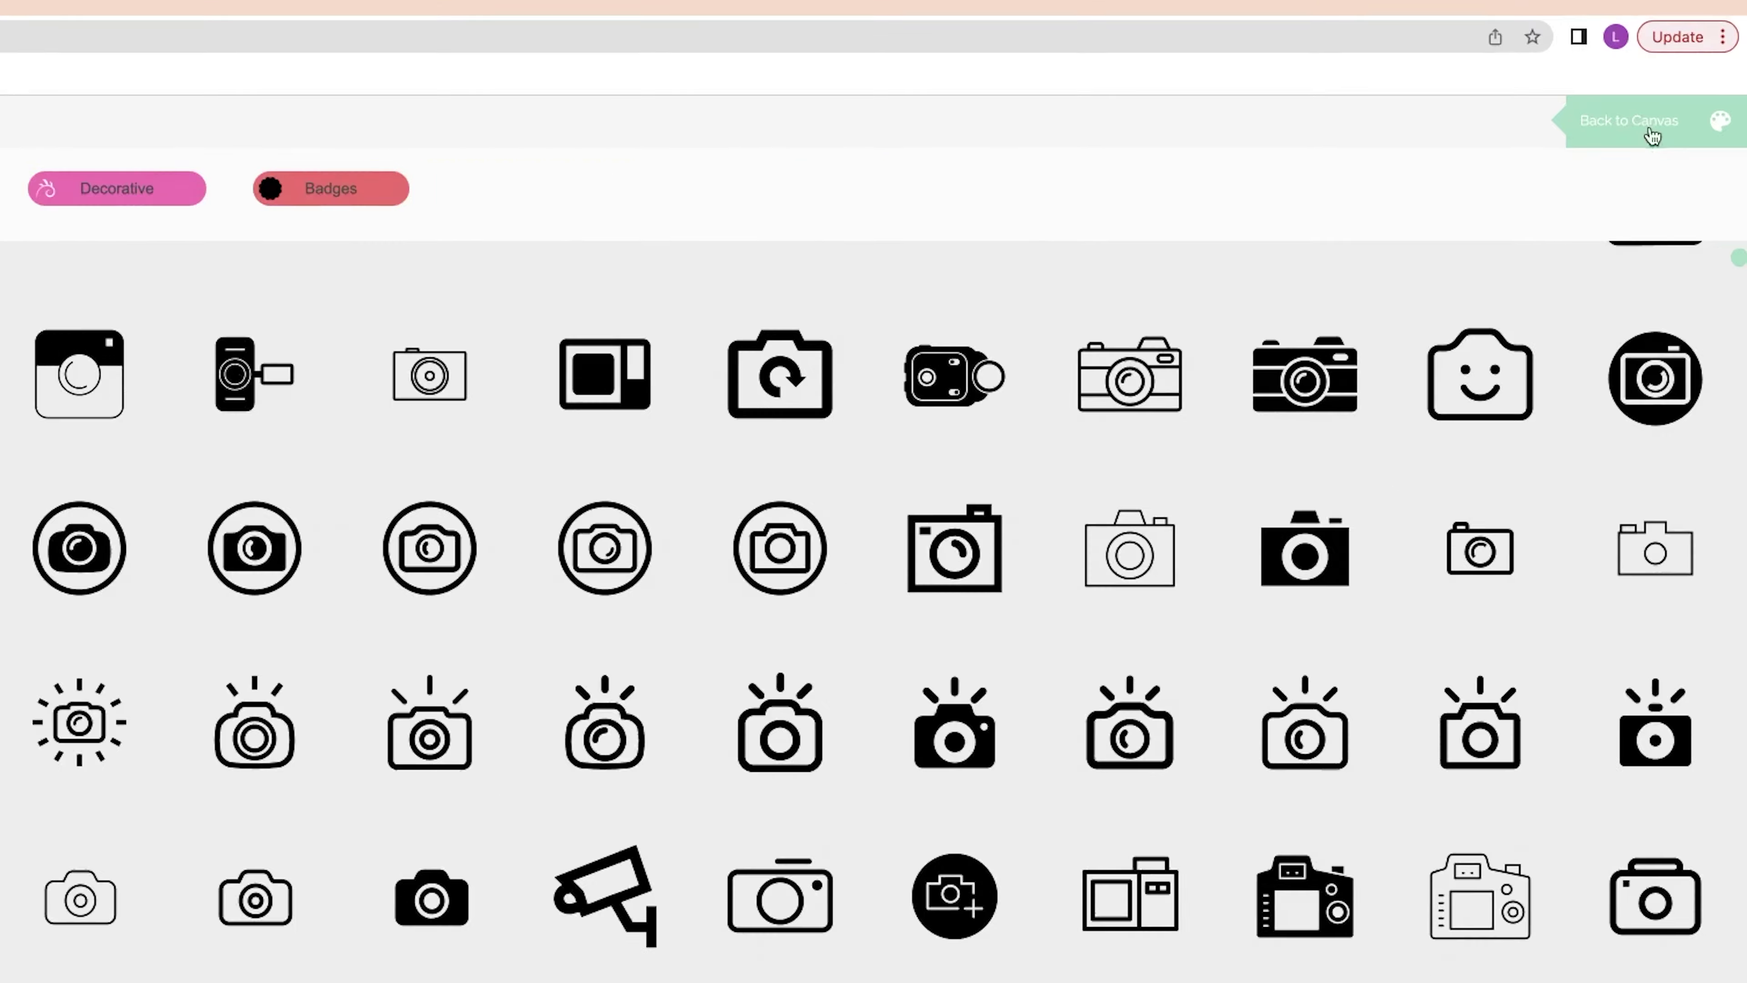
left_click(1652, 135)
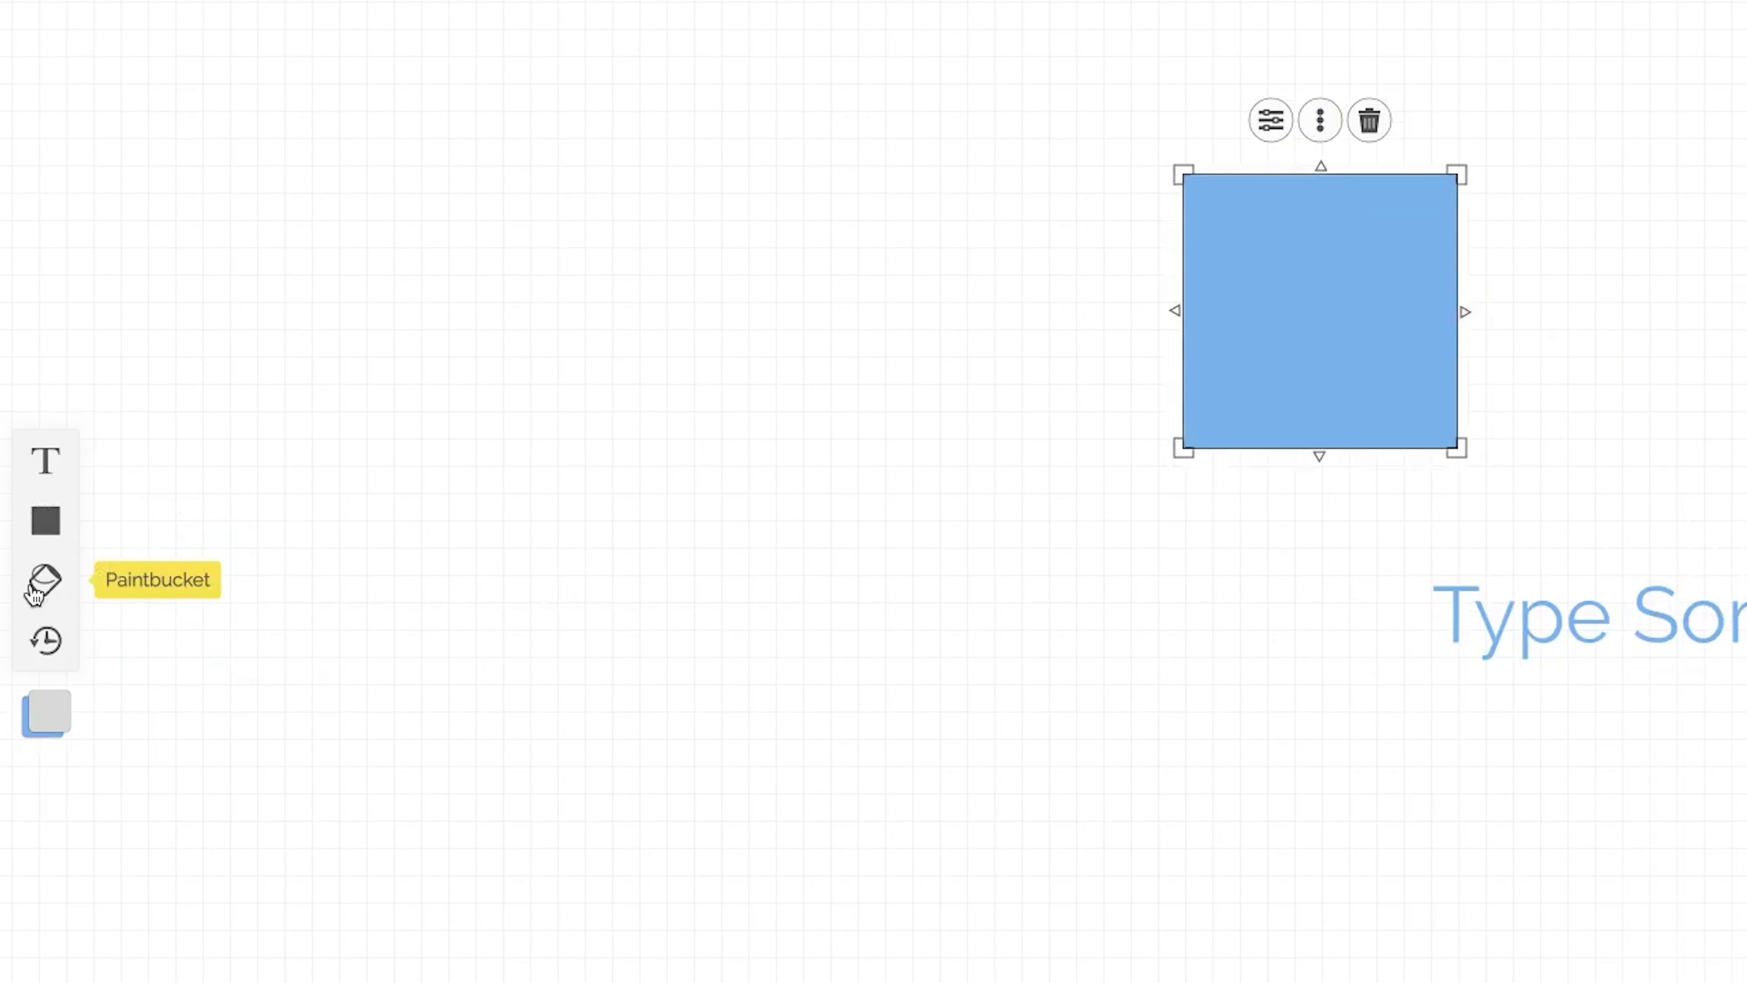
Undo the last change, then marquee-select the blue square and the Type Something text.
left_click(47, 641)
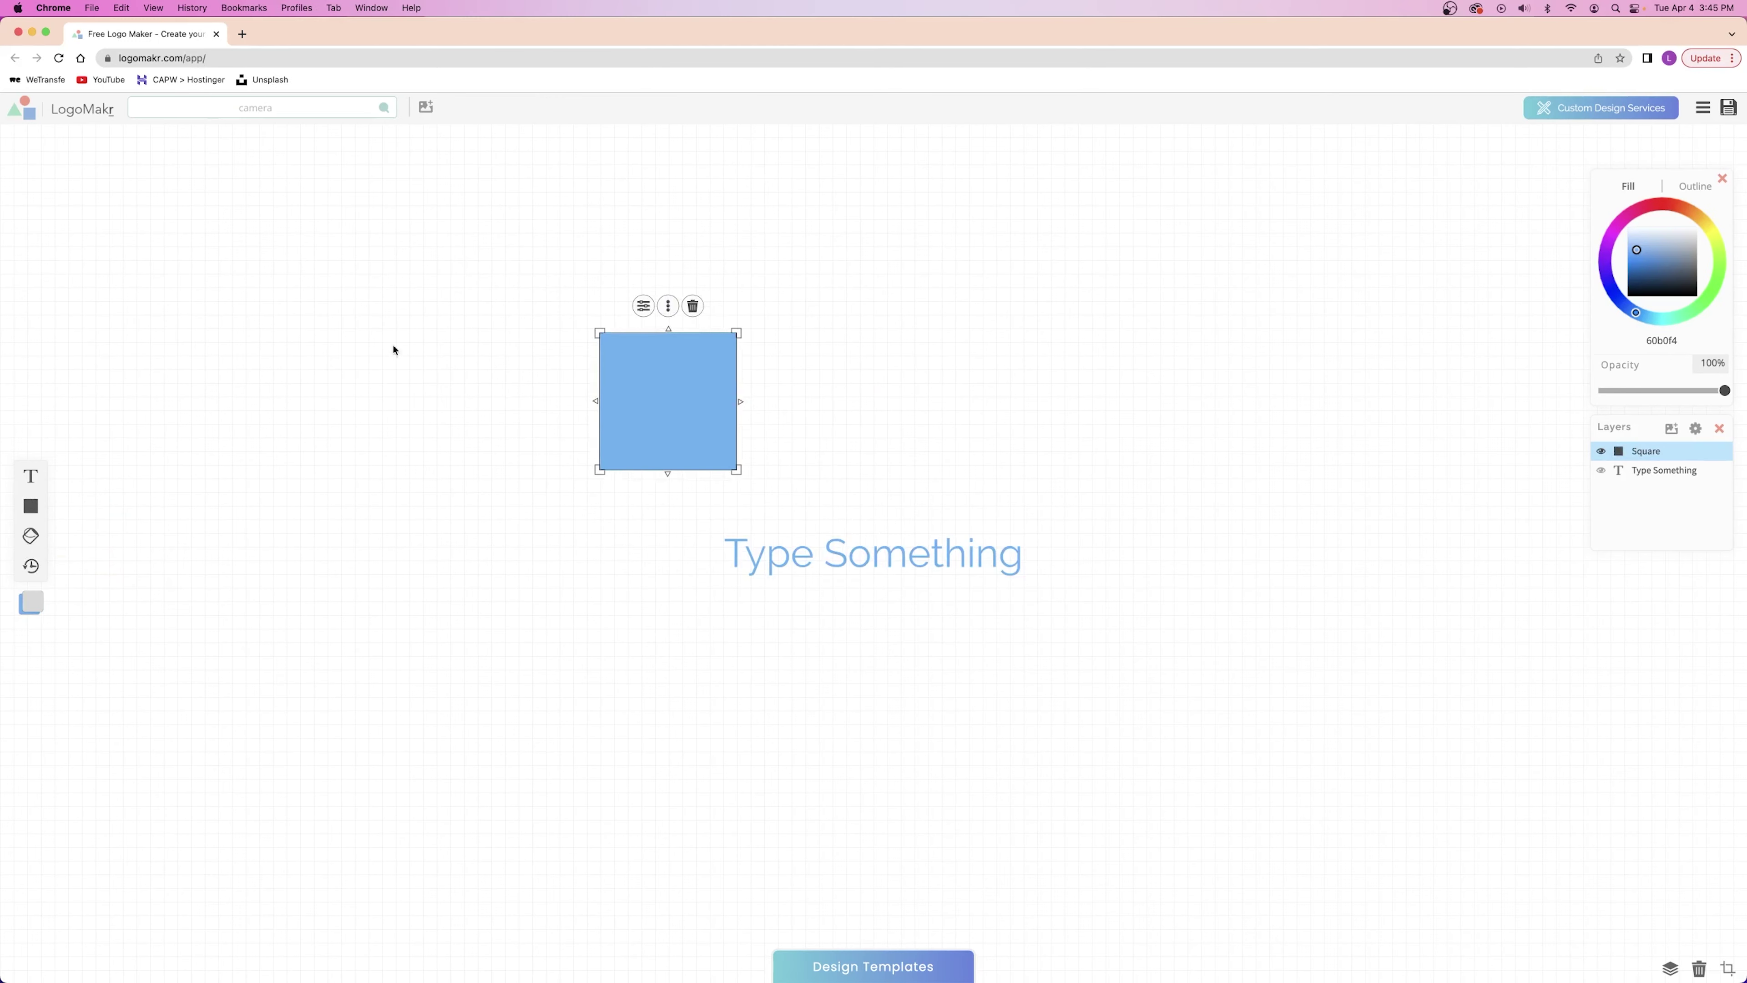
left_click_drag(429, 347, 1059, 695)
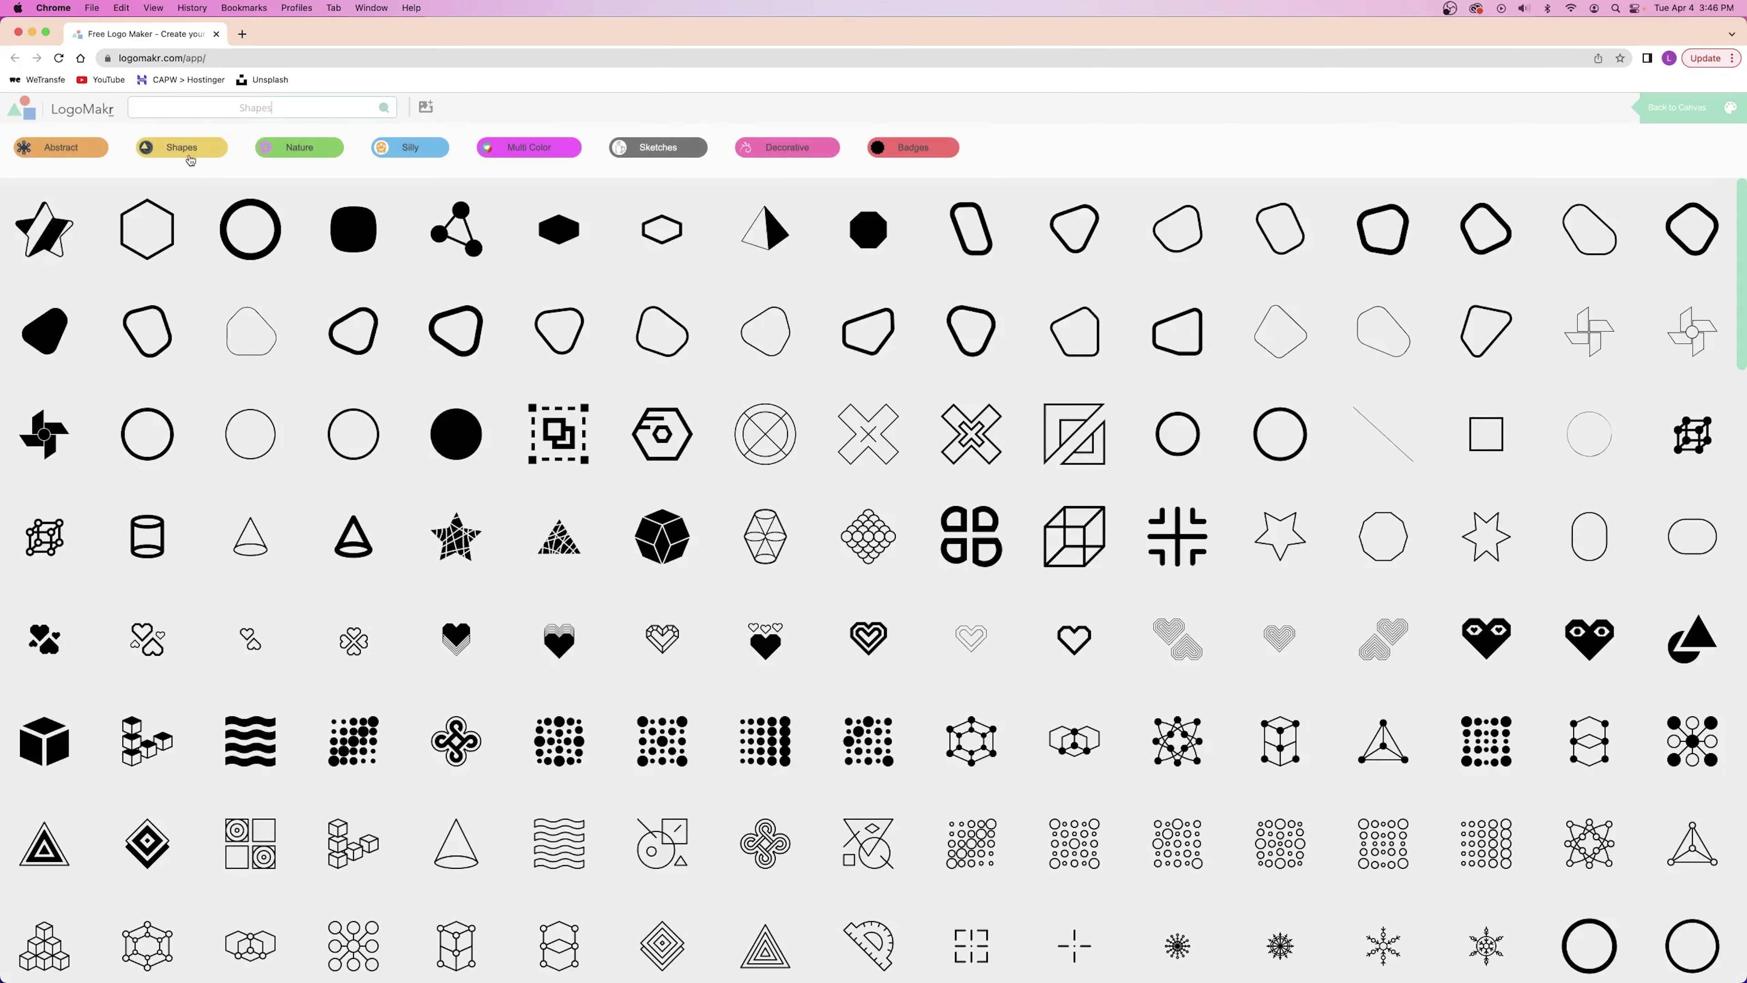
Add a cube shape and 'DIGITAL MARKETING' text, split over two left-aligned lines.
scroll(802, 324, "down", 12)
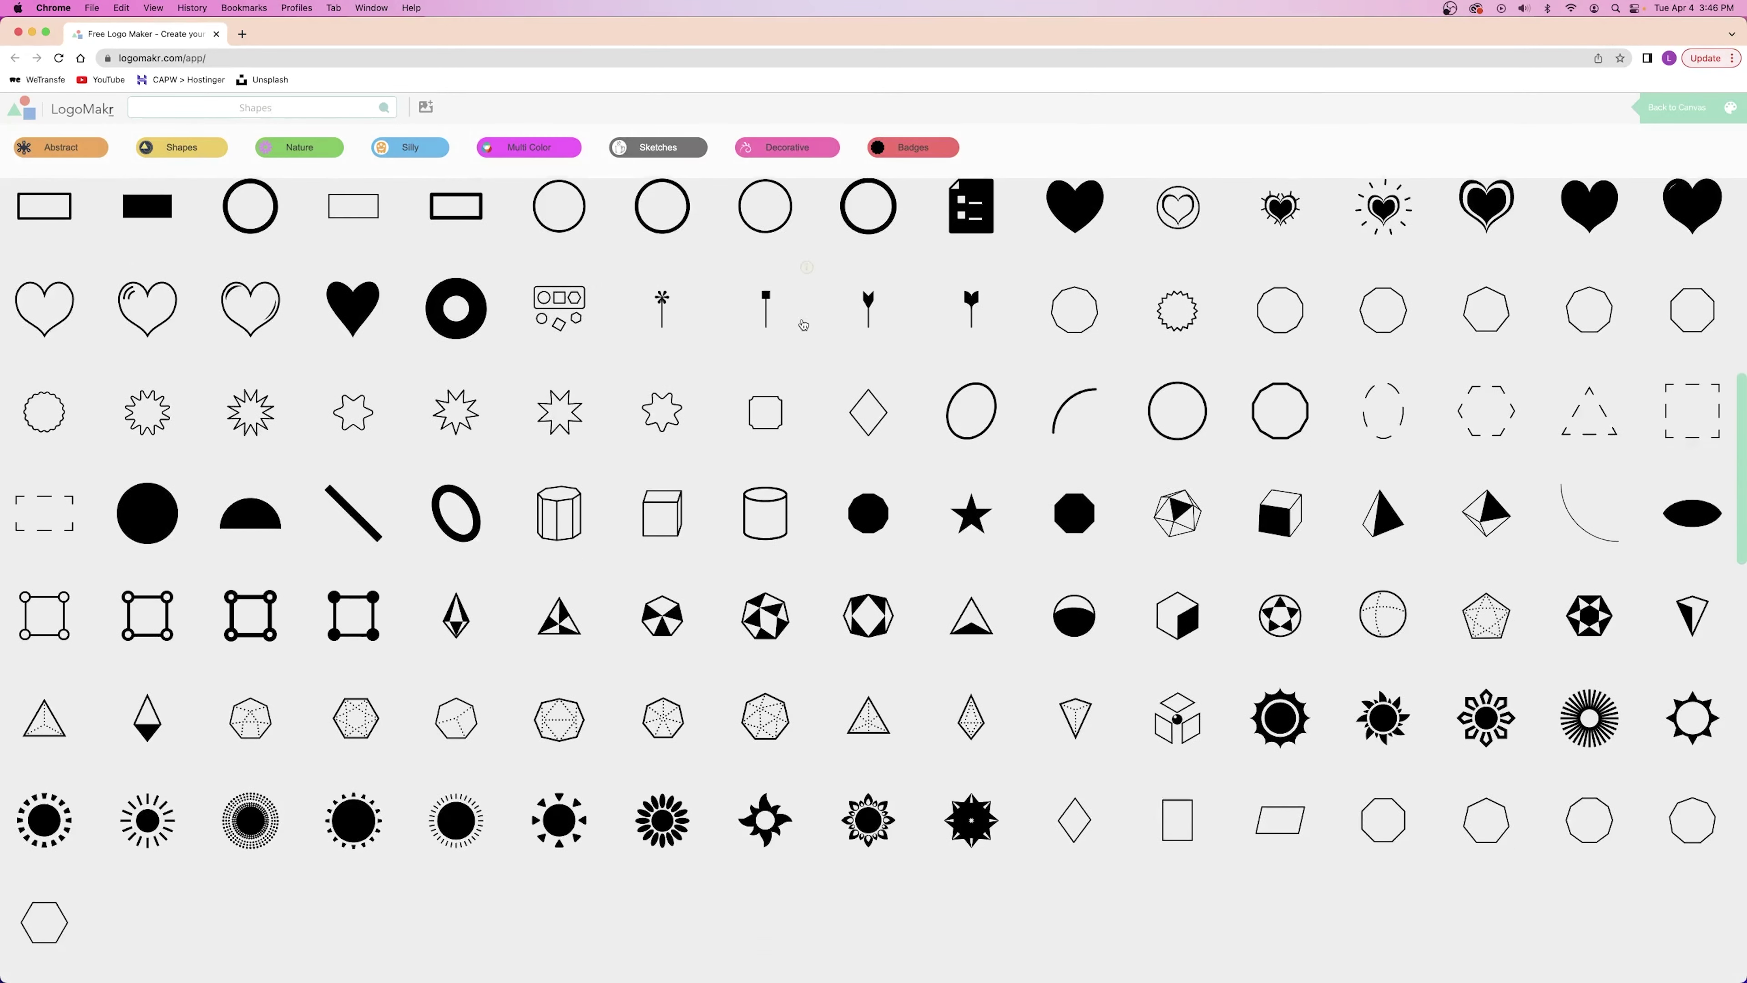
left_click(1180, 537)
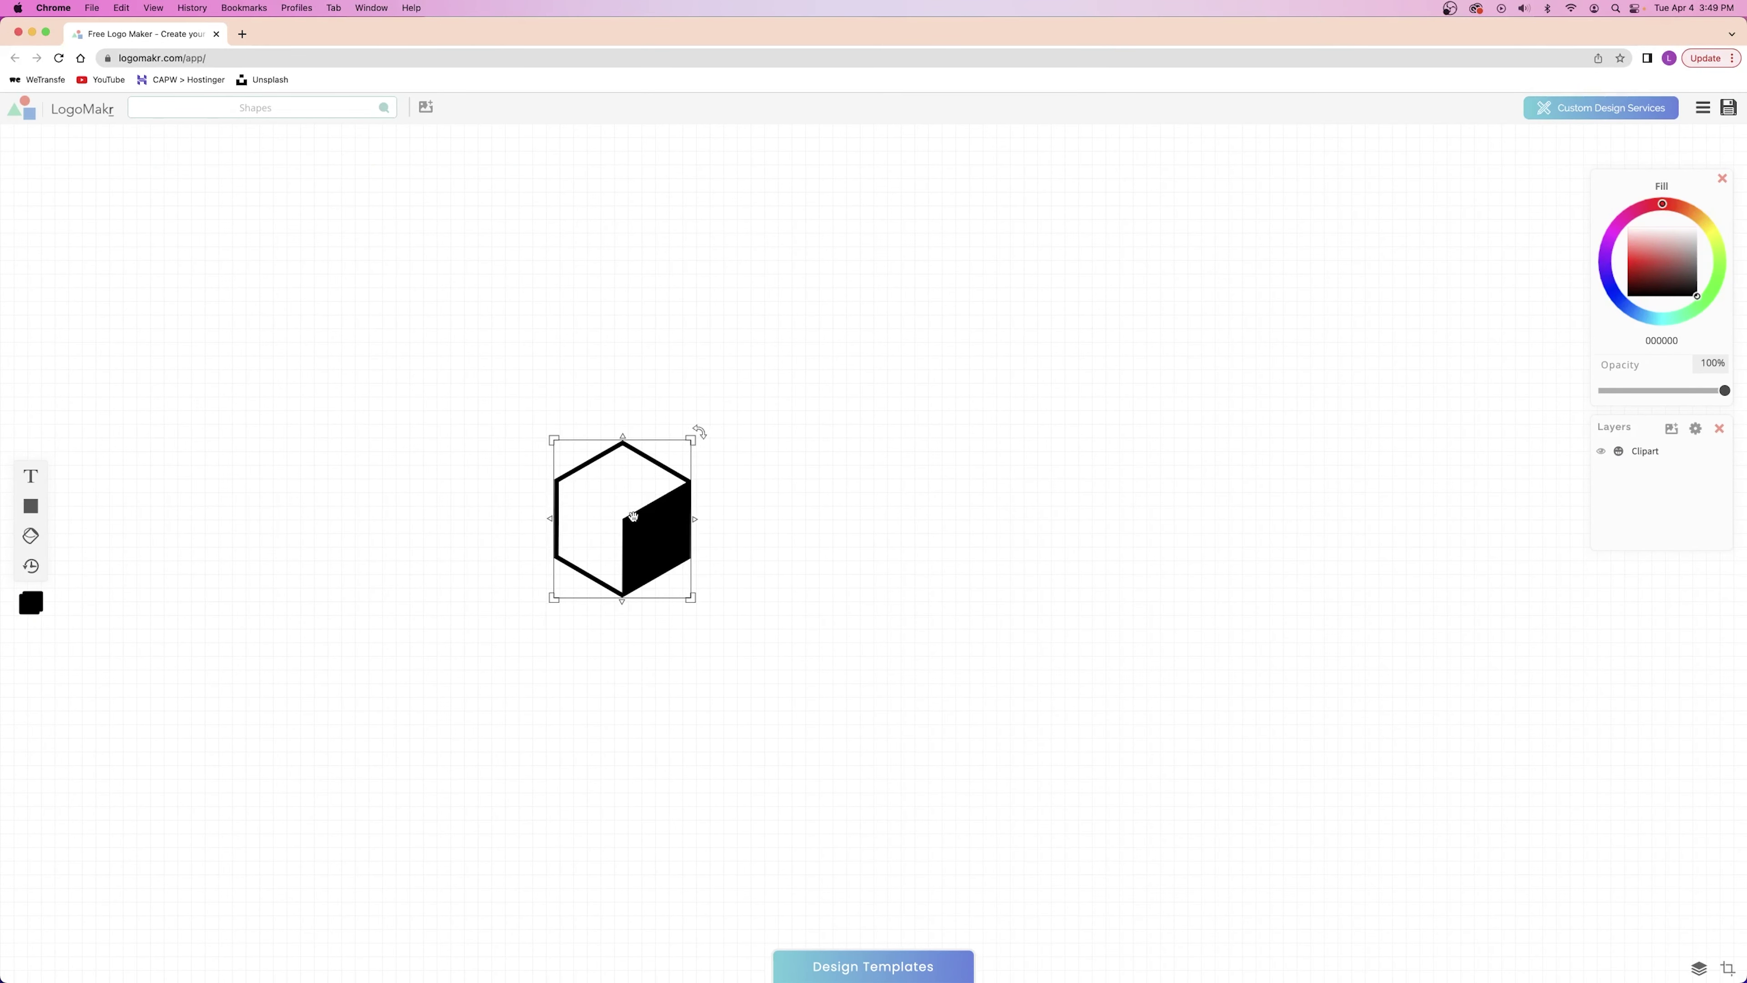
left_click(31, 476)
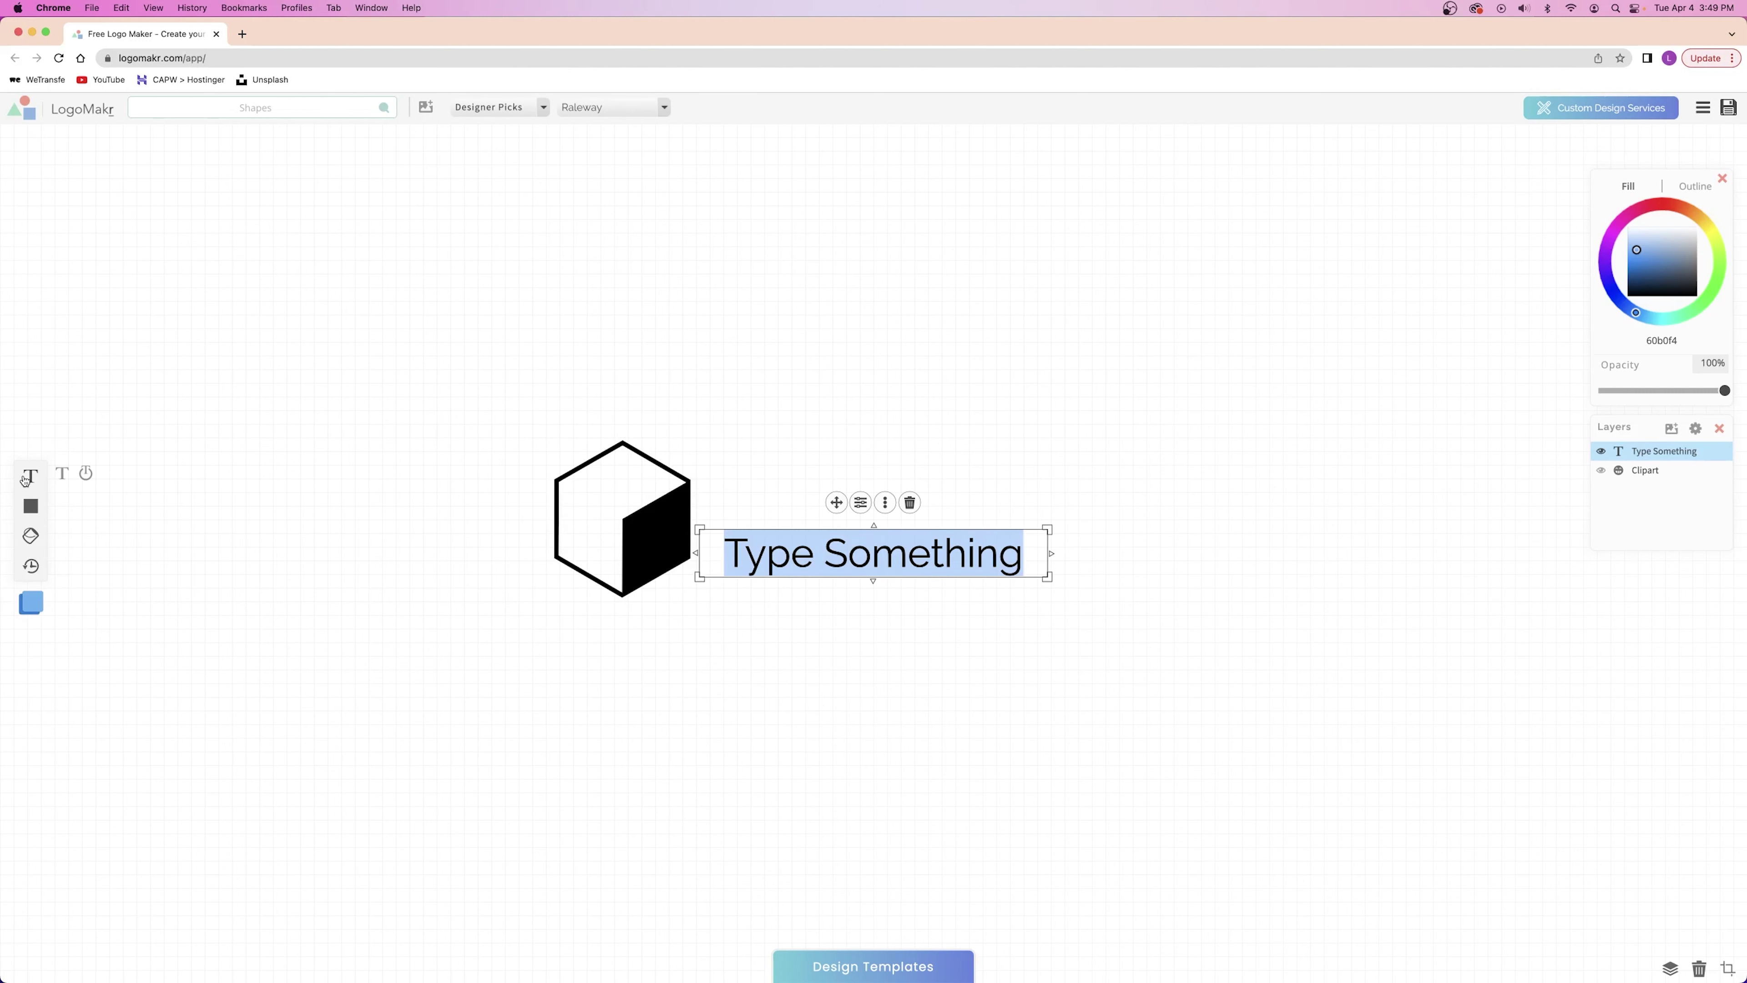
type("DIGITAL MARKETING")
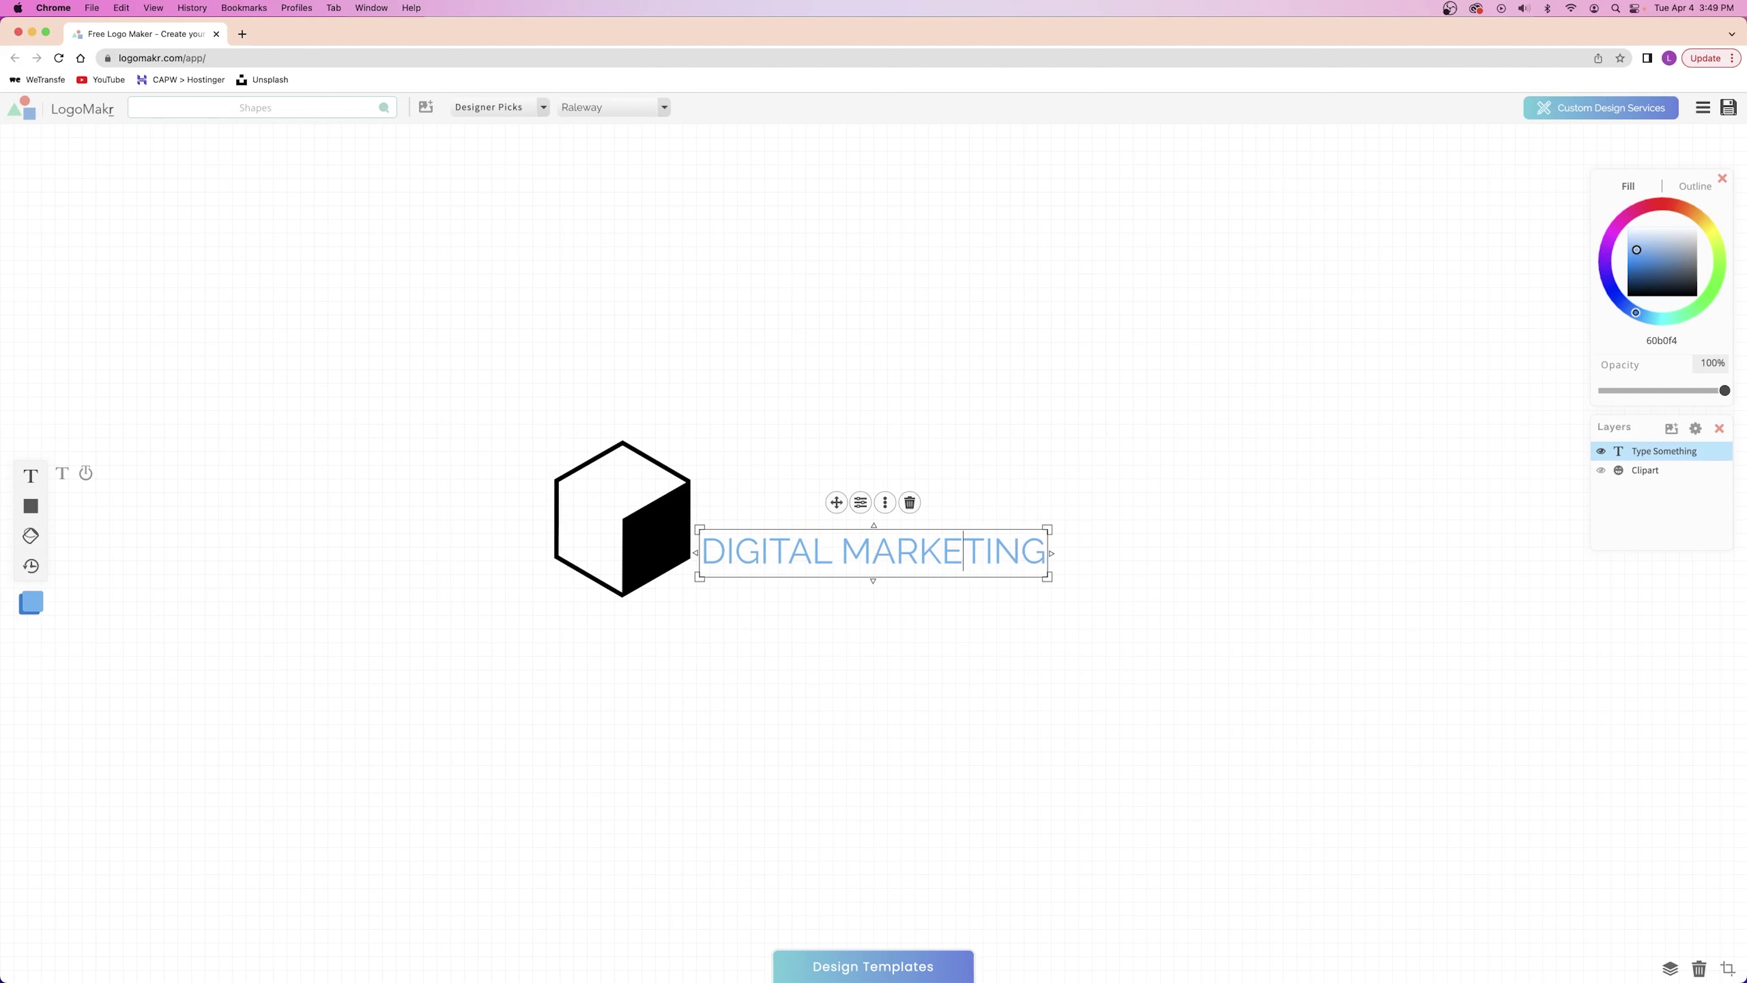
left_click(841, 550)
key("Return")
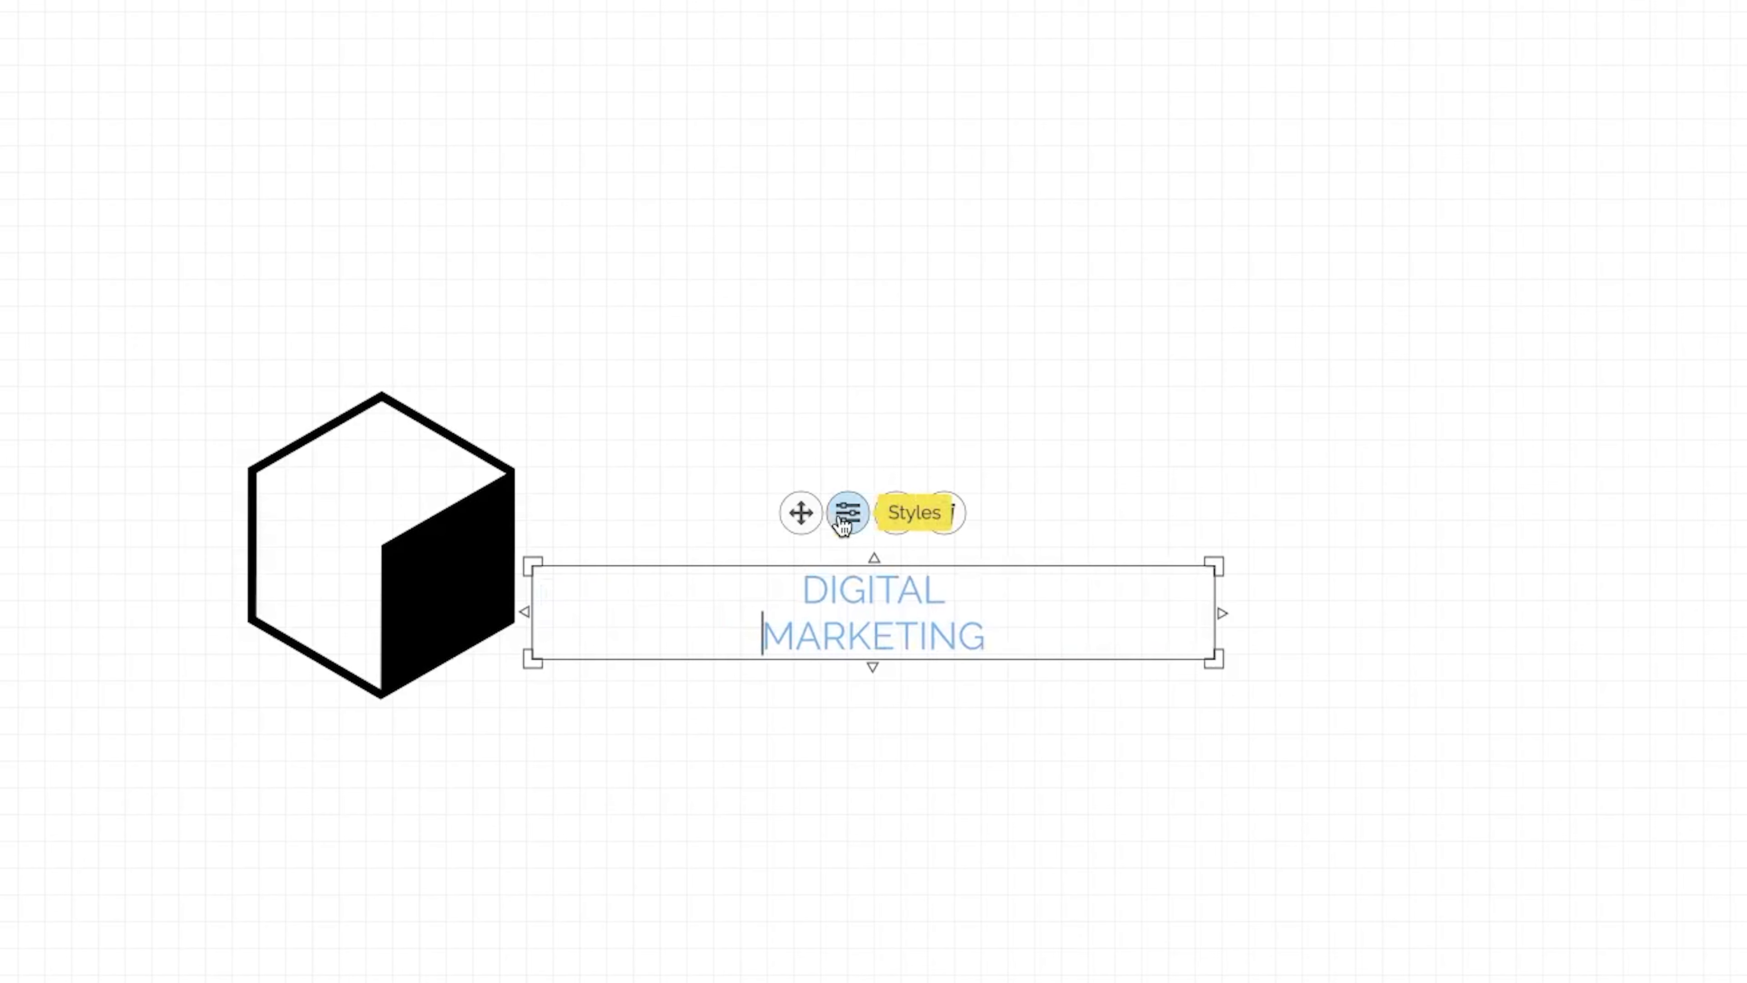
left_click(843, 523)
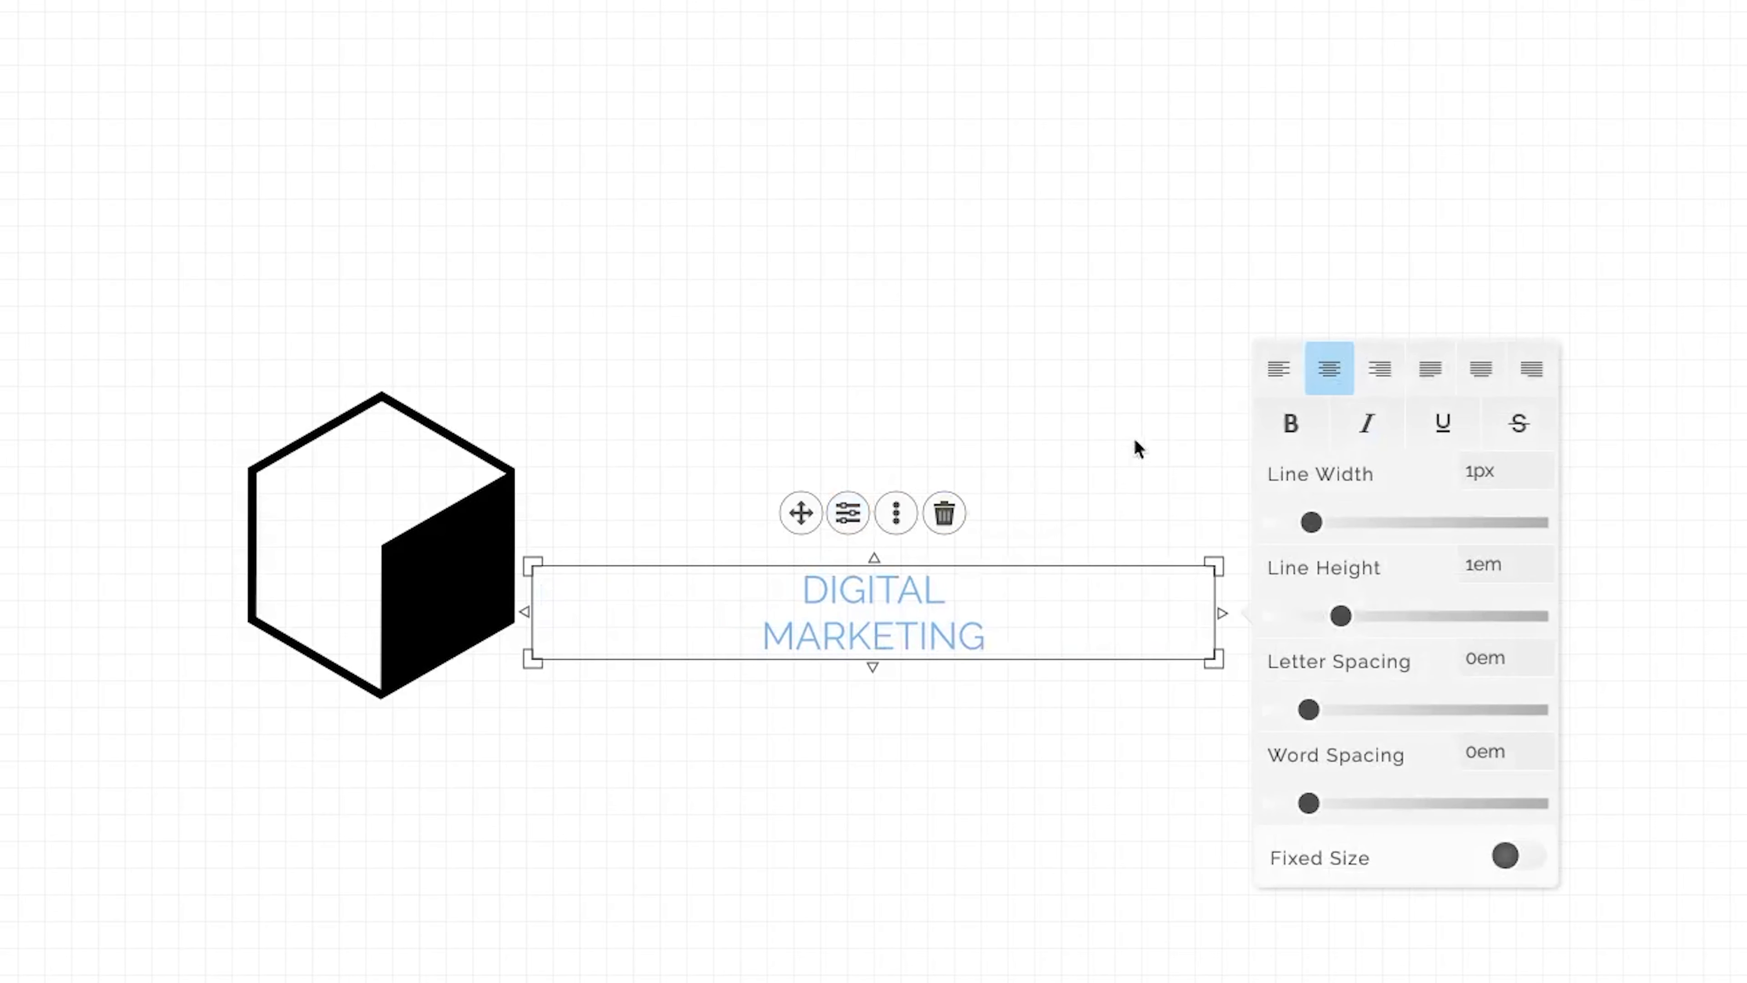
left_click(1278, 372)
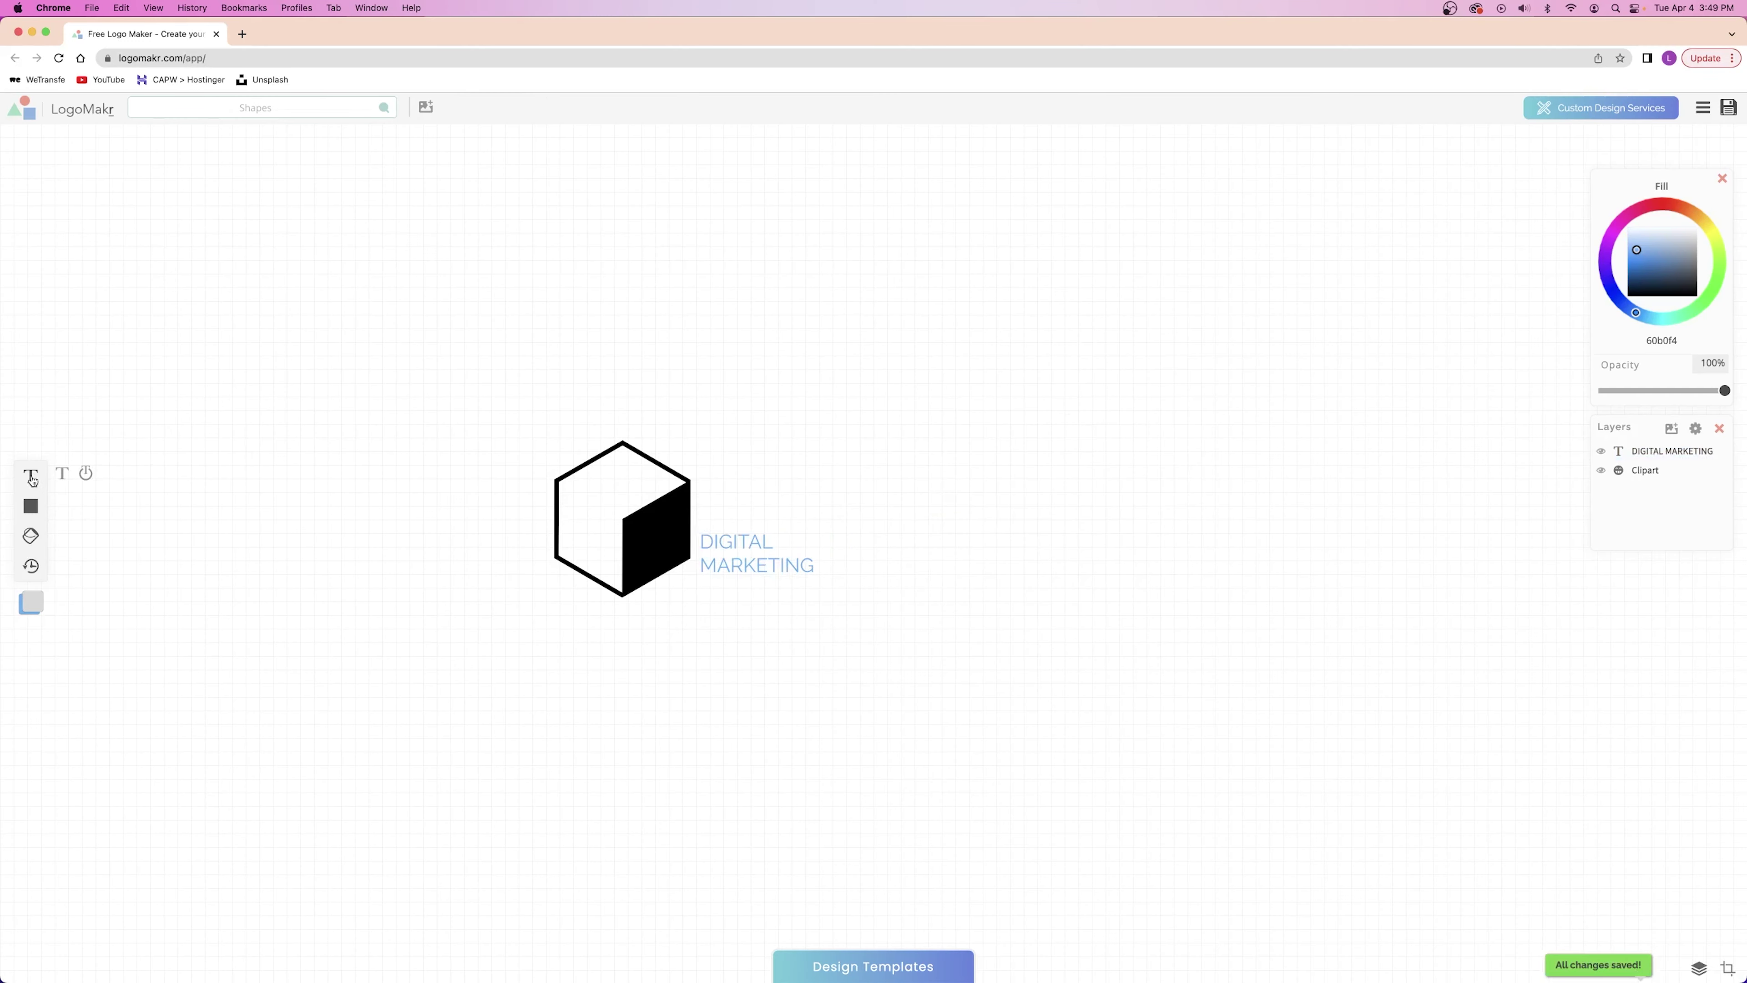
left_click(31, 476)
Type 'MARKET YOUR SERVICES' and arrange the cube, enlarged heading, and subtitle beneath it.
type("MARKET YOUR SERVICES")
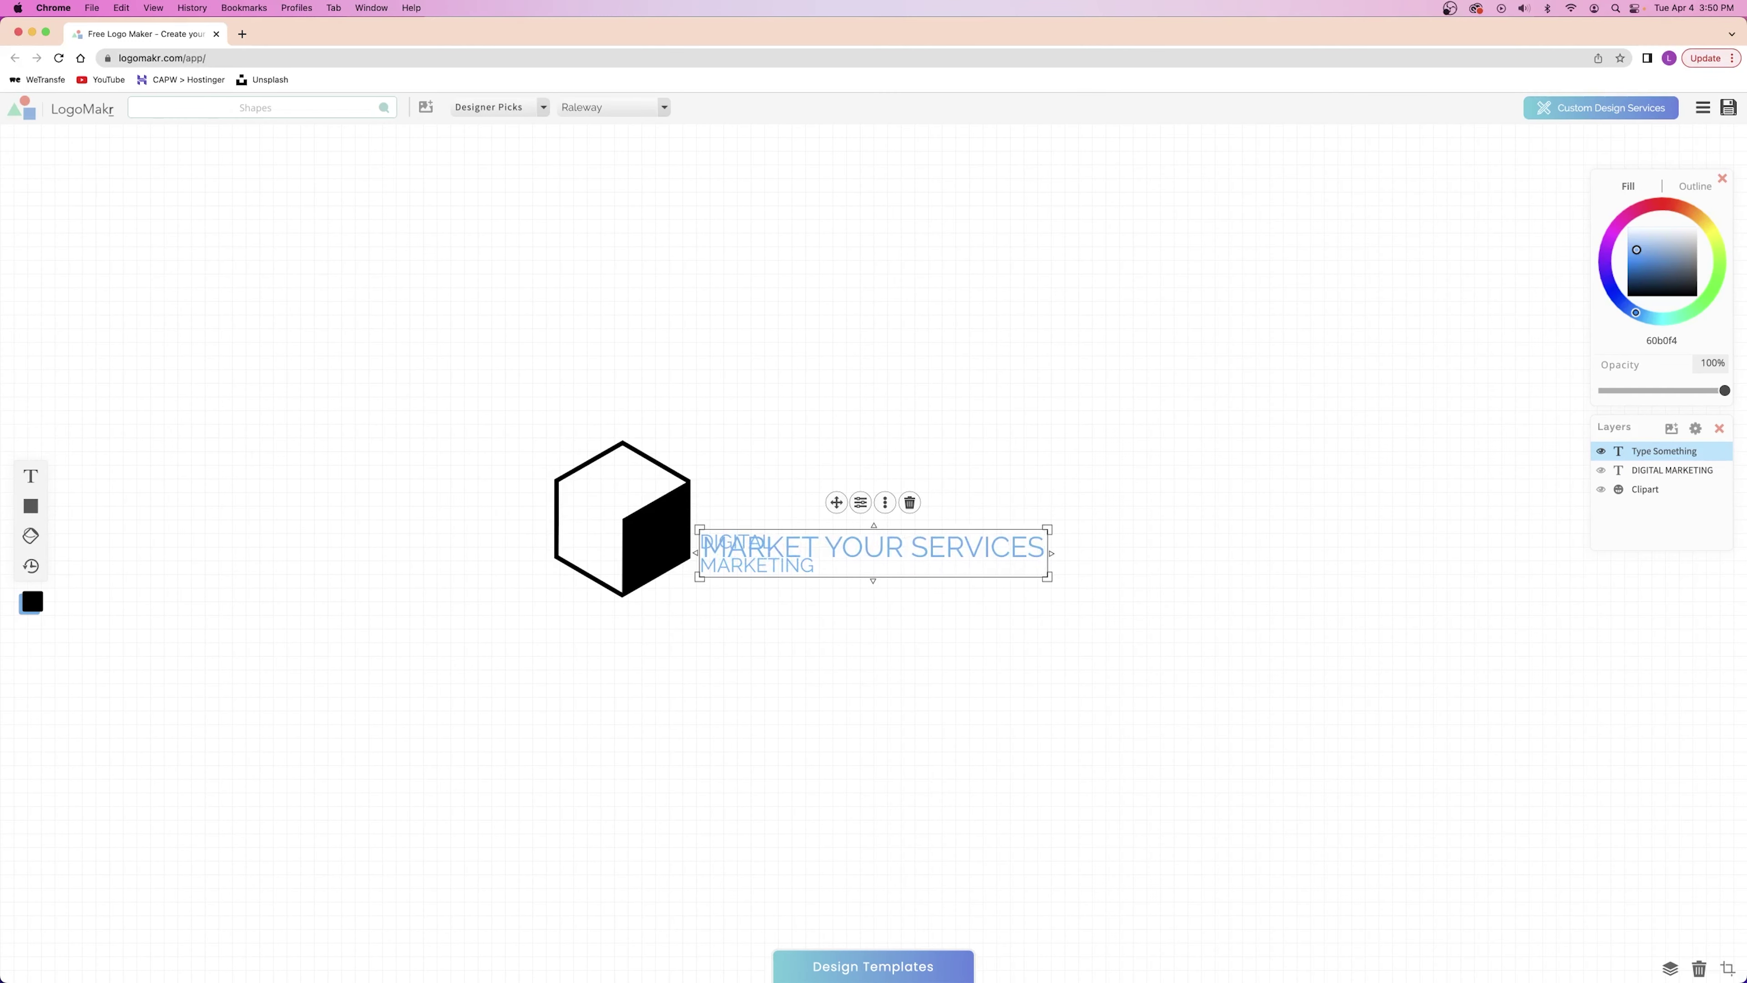
left_click_drag(836, 501, 848, 663)
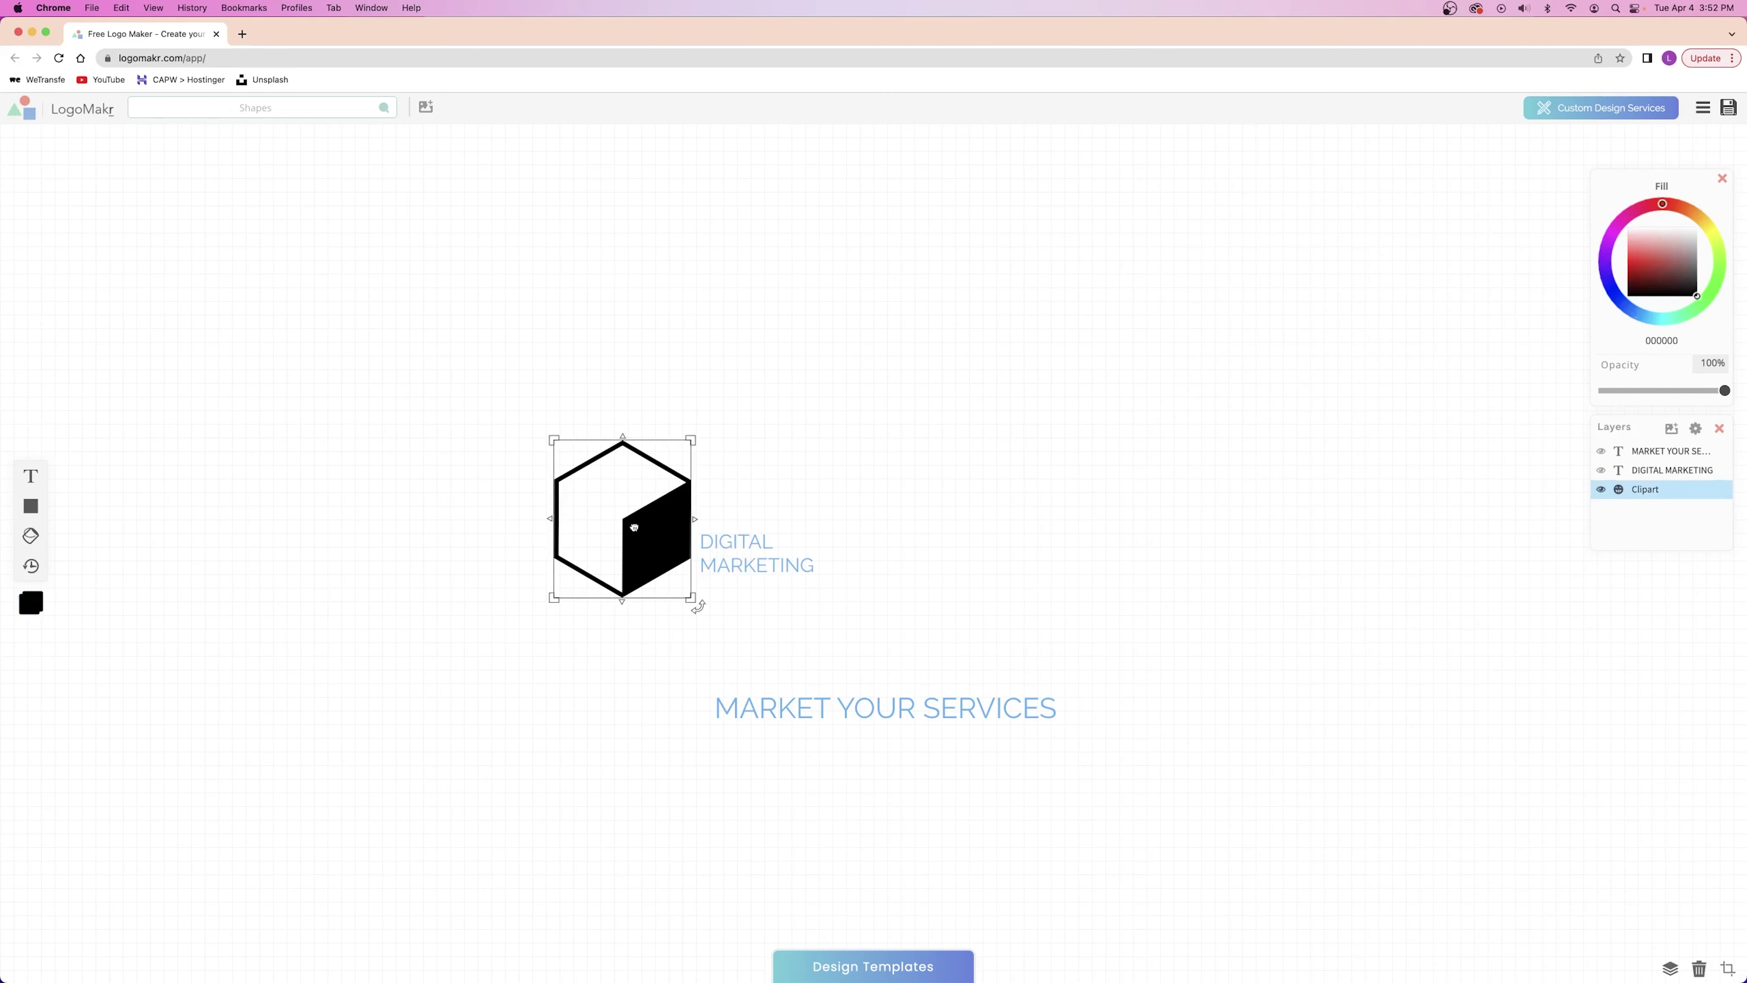
left_click_drag(694, 605, 495, 605)
left_click_drag(742, 533, 855, 449)
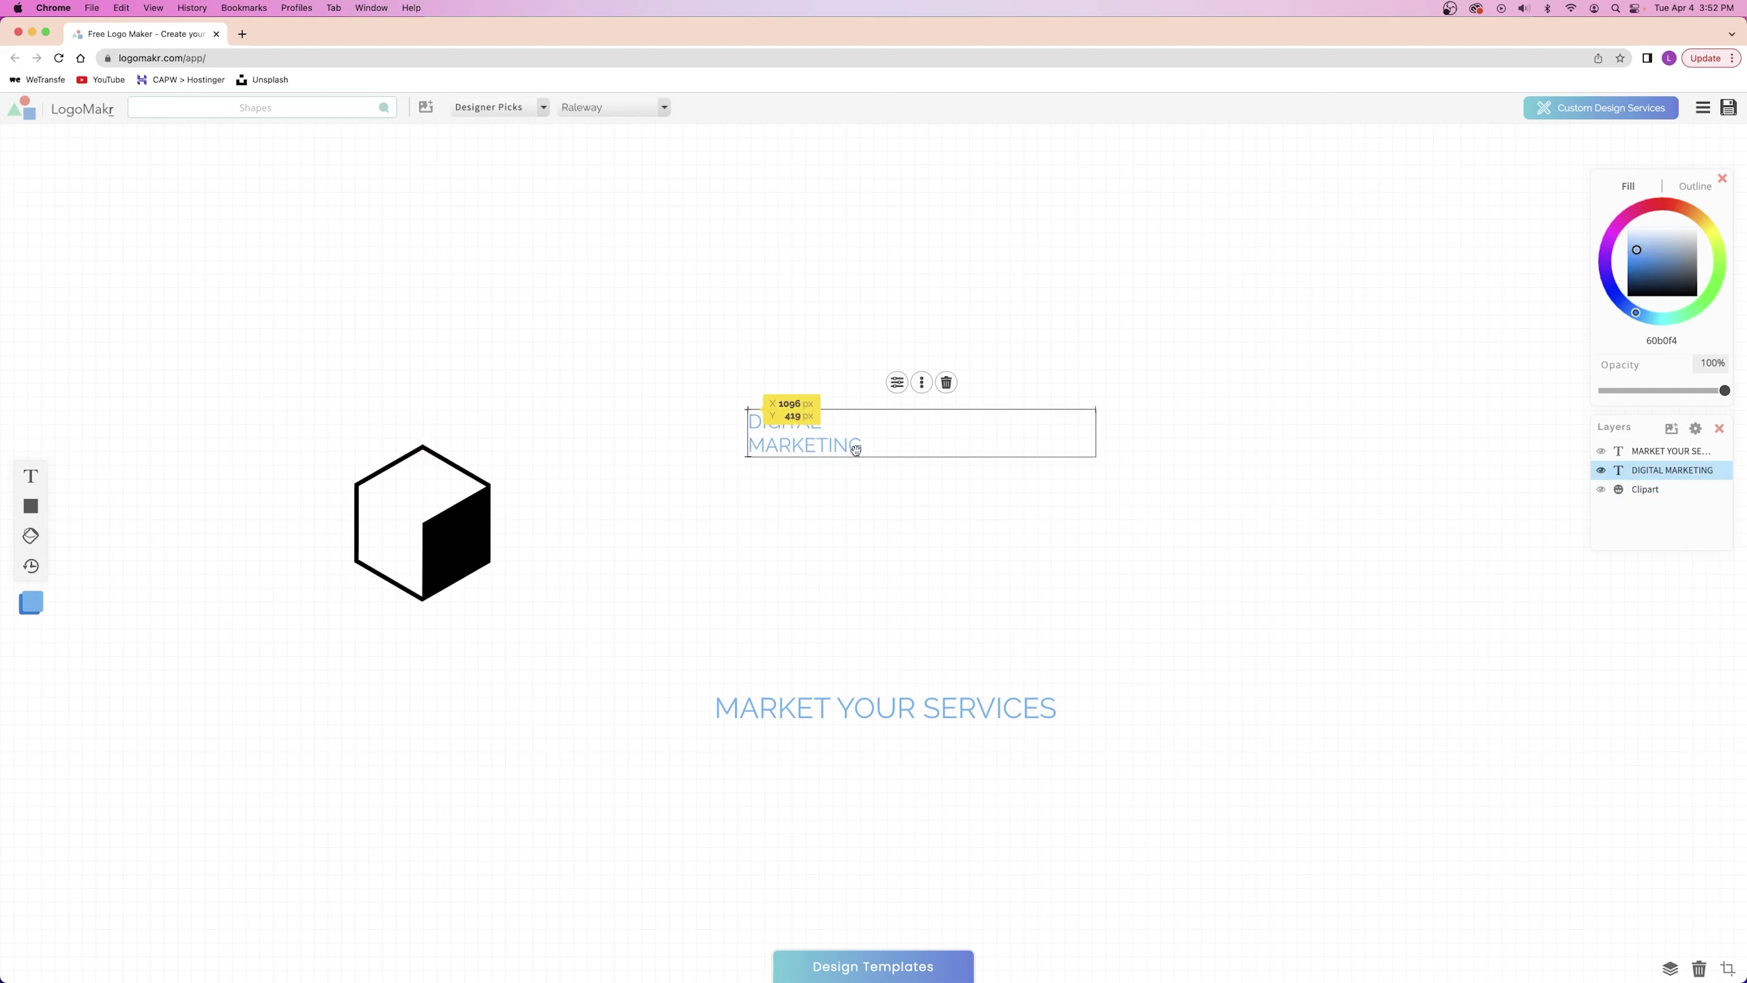
left_click_drag(1093, 455, 1205, 544)
left_click_drag(913, 709, 950, 559)
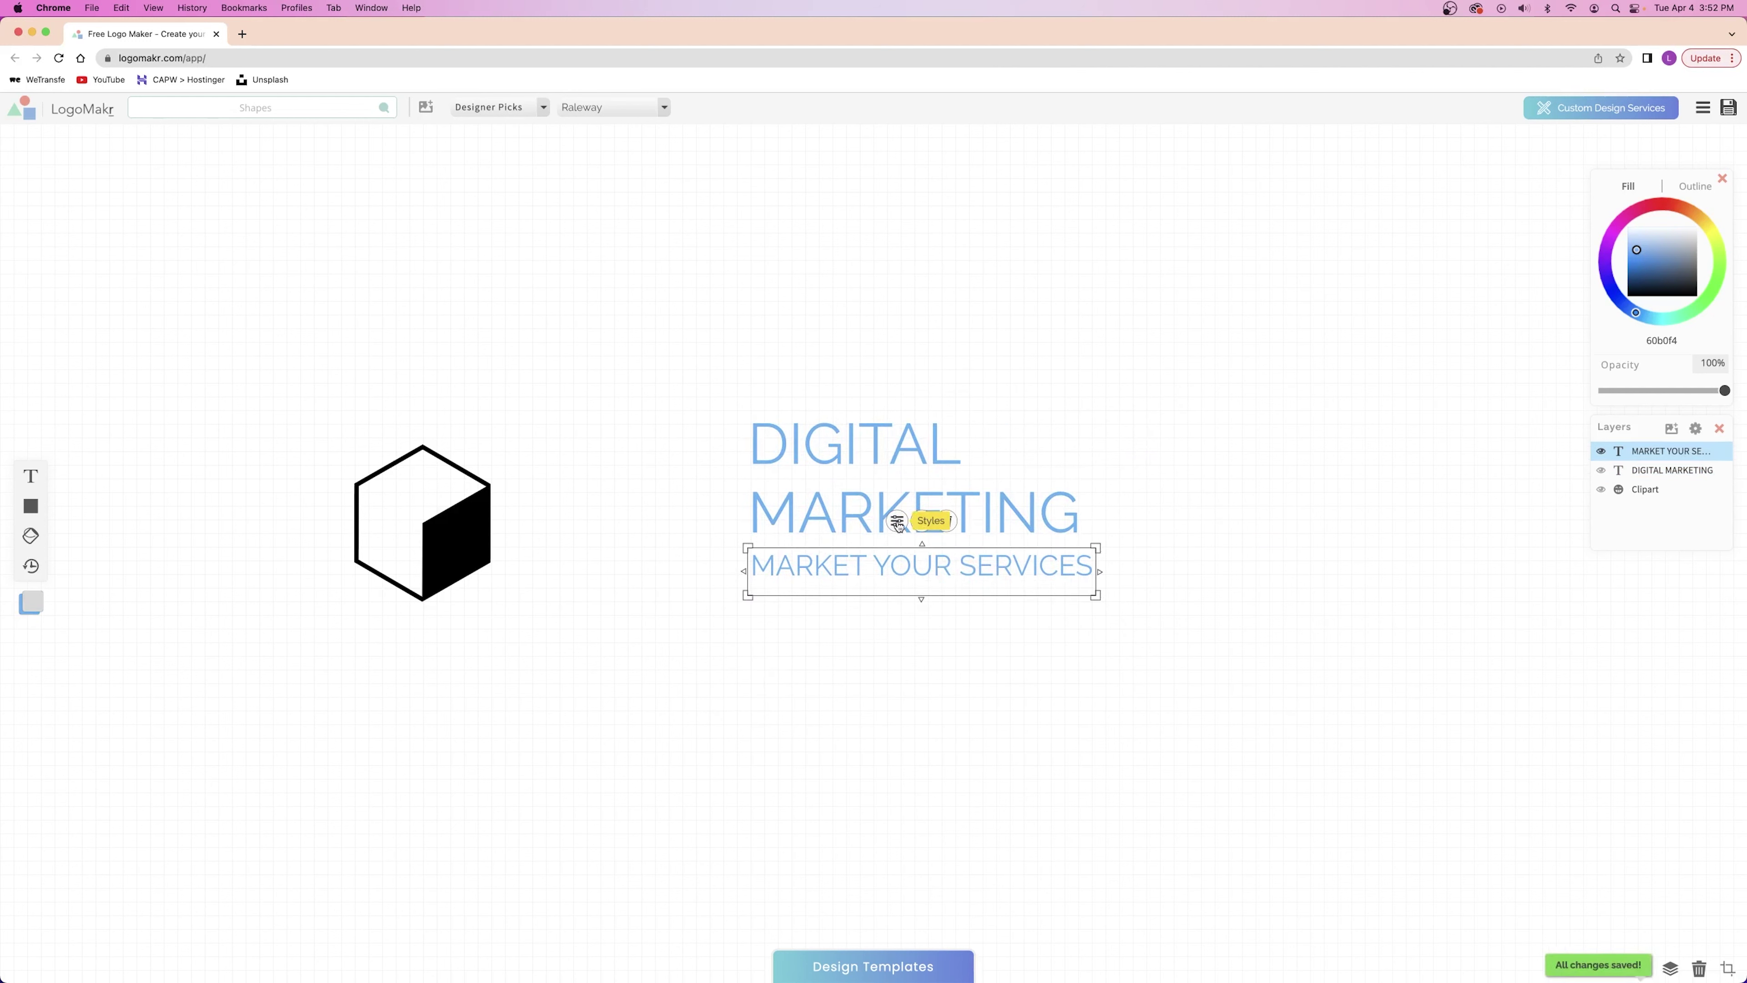
Rotate the tagline back to 0°, set 0.7em letter spacing, and scale it down.
mouse_move(1103, 532)
left_mouse_down()
mouse_move(1115, 624)
mouse_move(1082, 433)
mouse_move(1127, 519)
left_mouse_up()
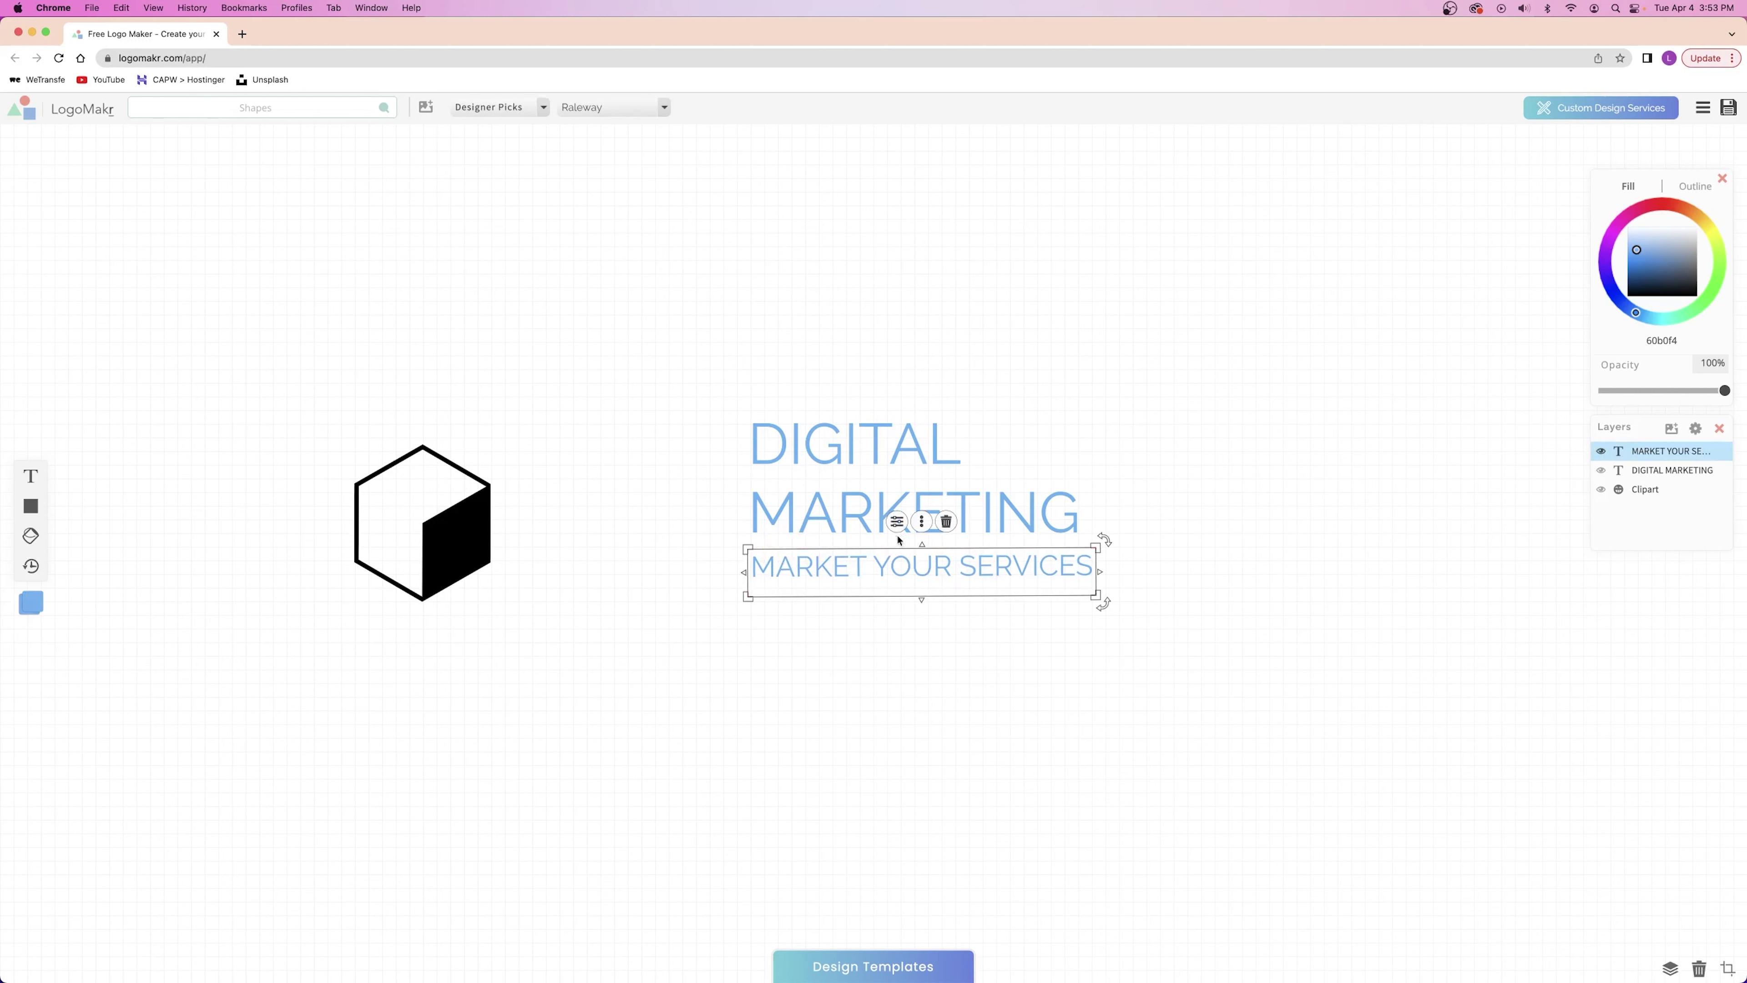
left_click(897, 521)
left_click_drag(602, 622, 696, 621)
left_click_drag(1096, 595, 1089, 576)
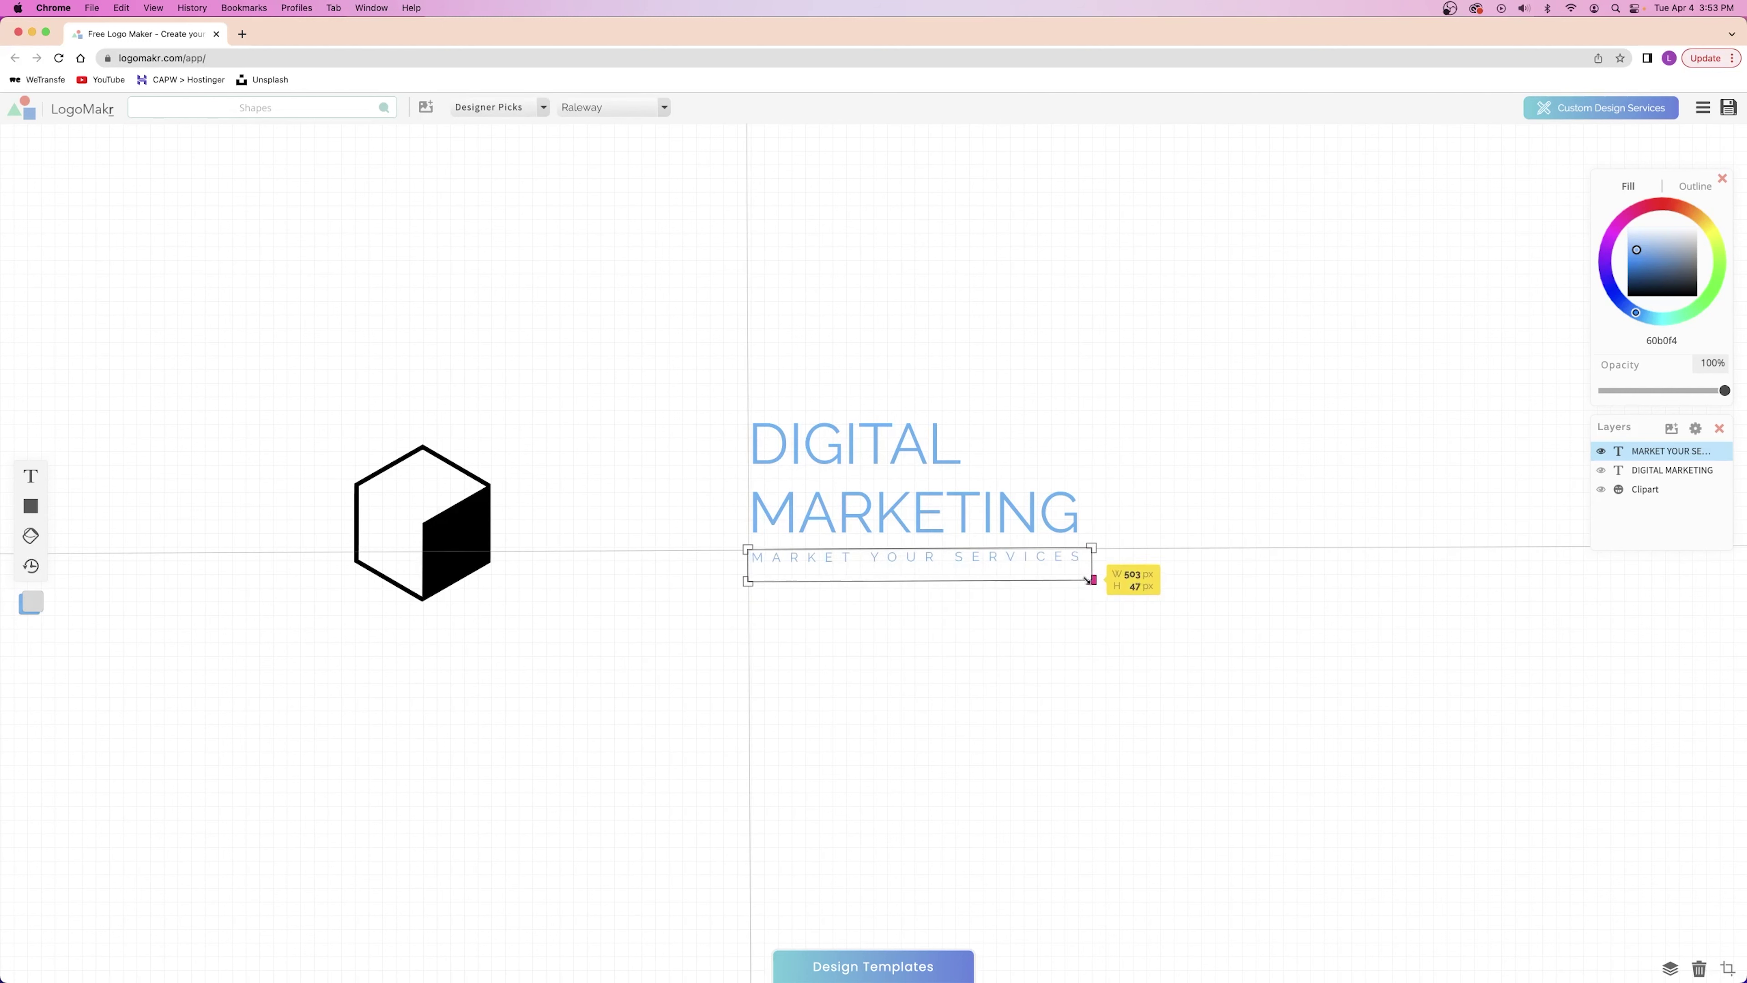
Keep the heading in Raleway and move the cube right beside the text.
left_click(1150, 479)
left_click(1224, 643)
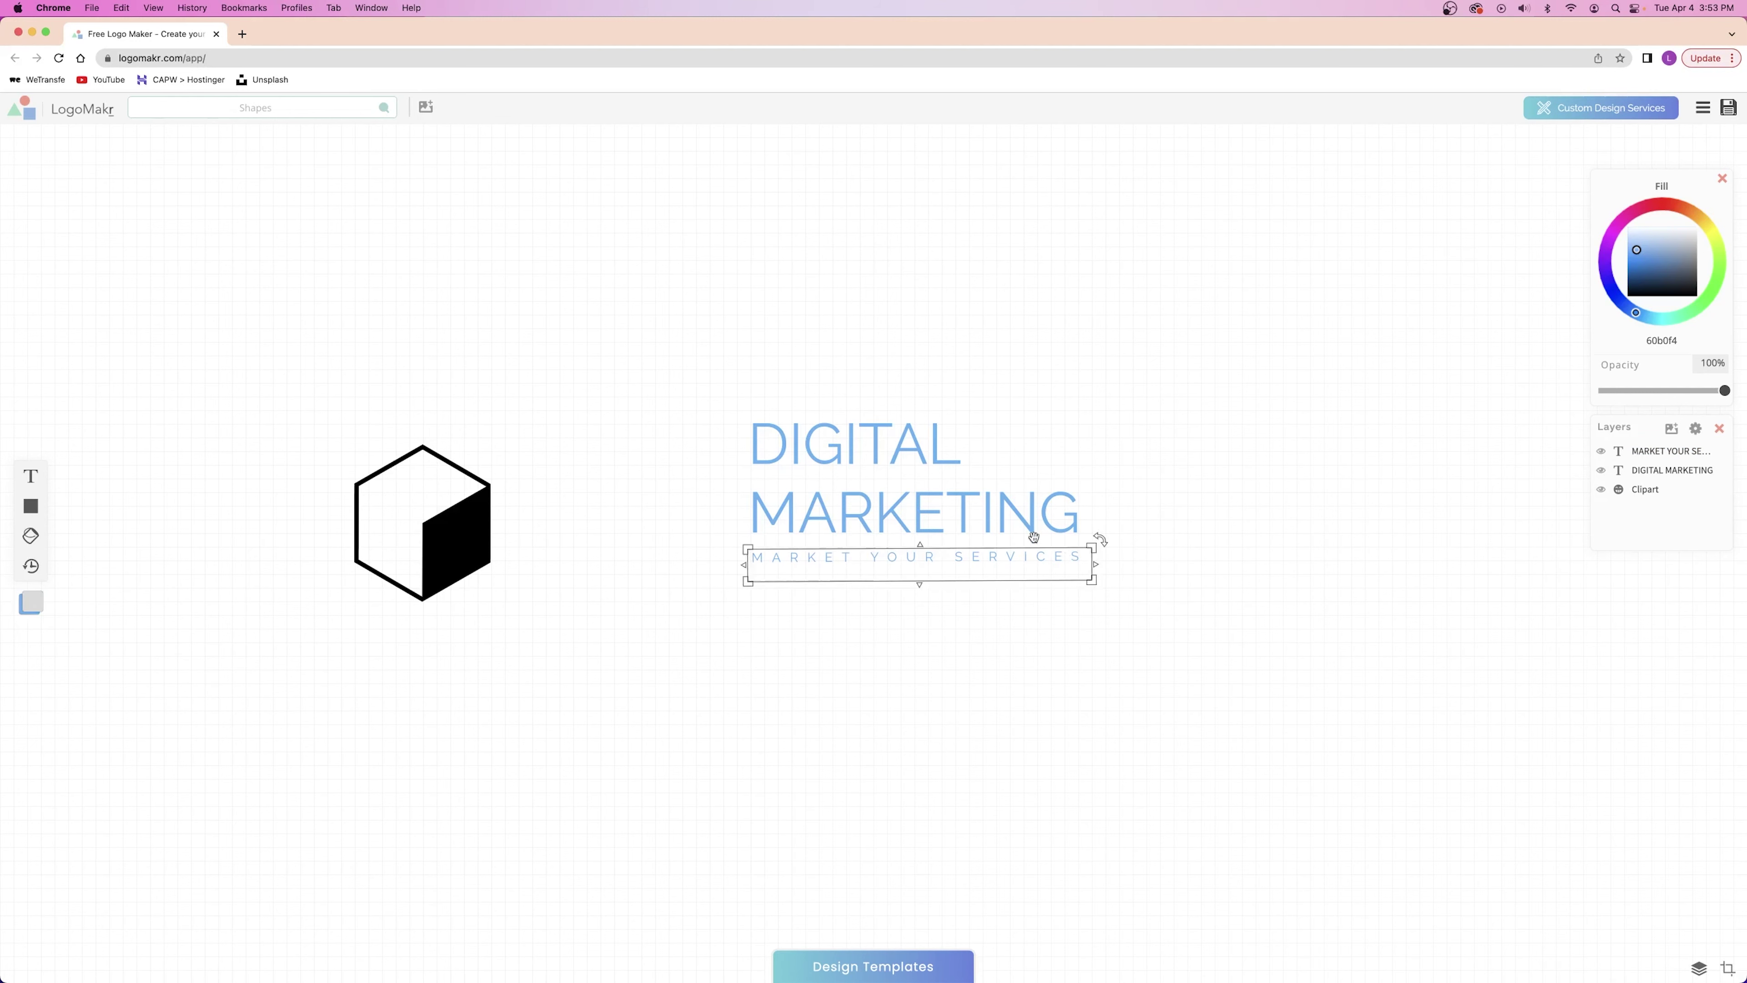
left_click(830, 456)
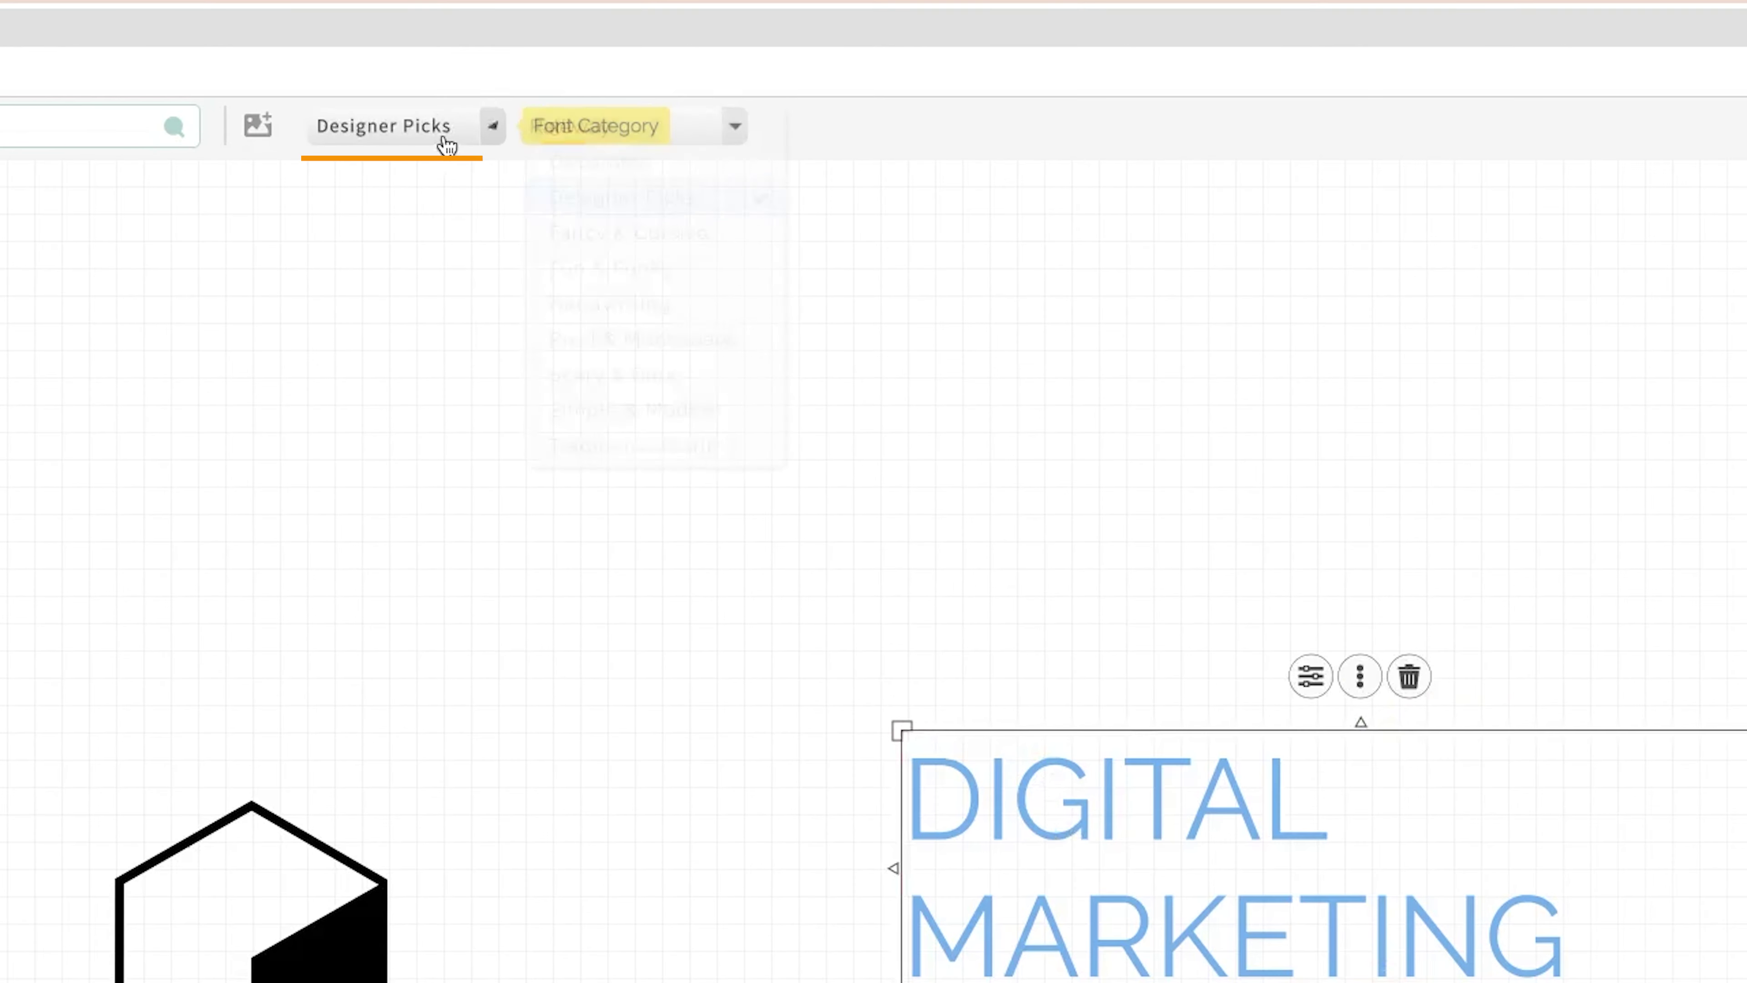
left_click(589, 129)
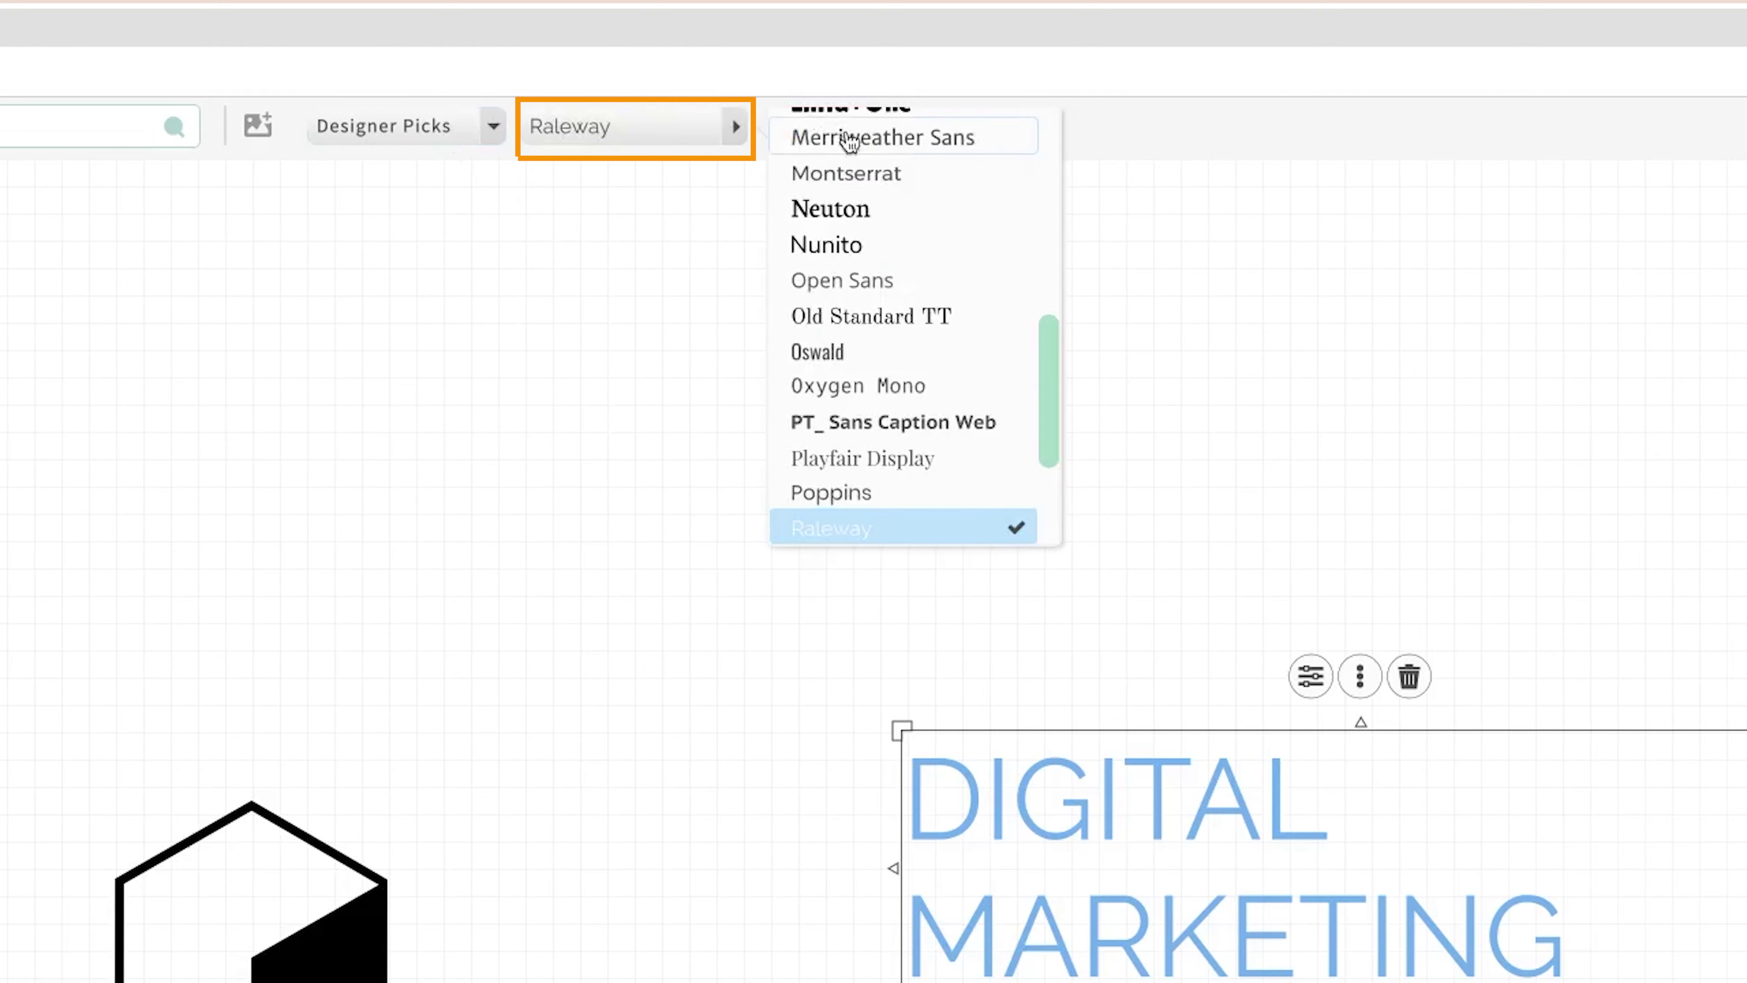
scroll(887, 448, "up", 10)
left_click(615, 982)
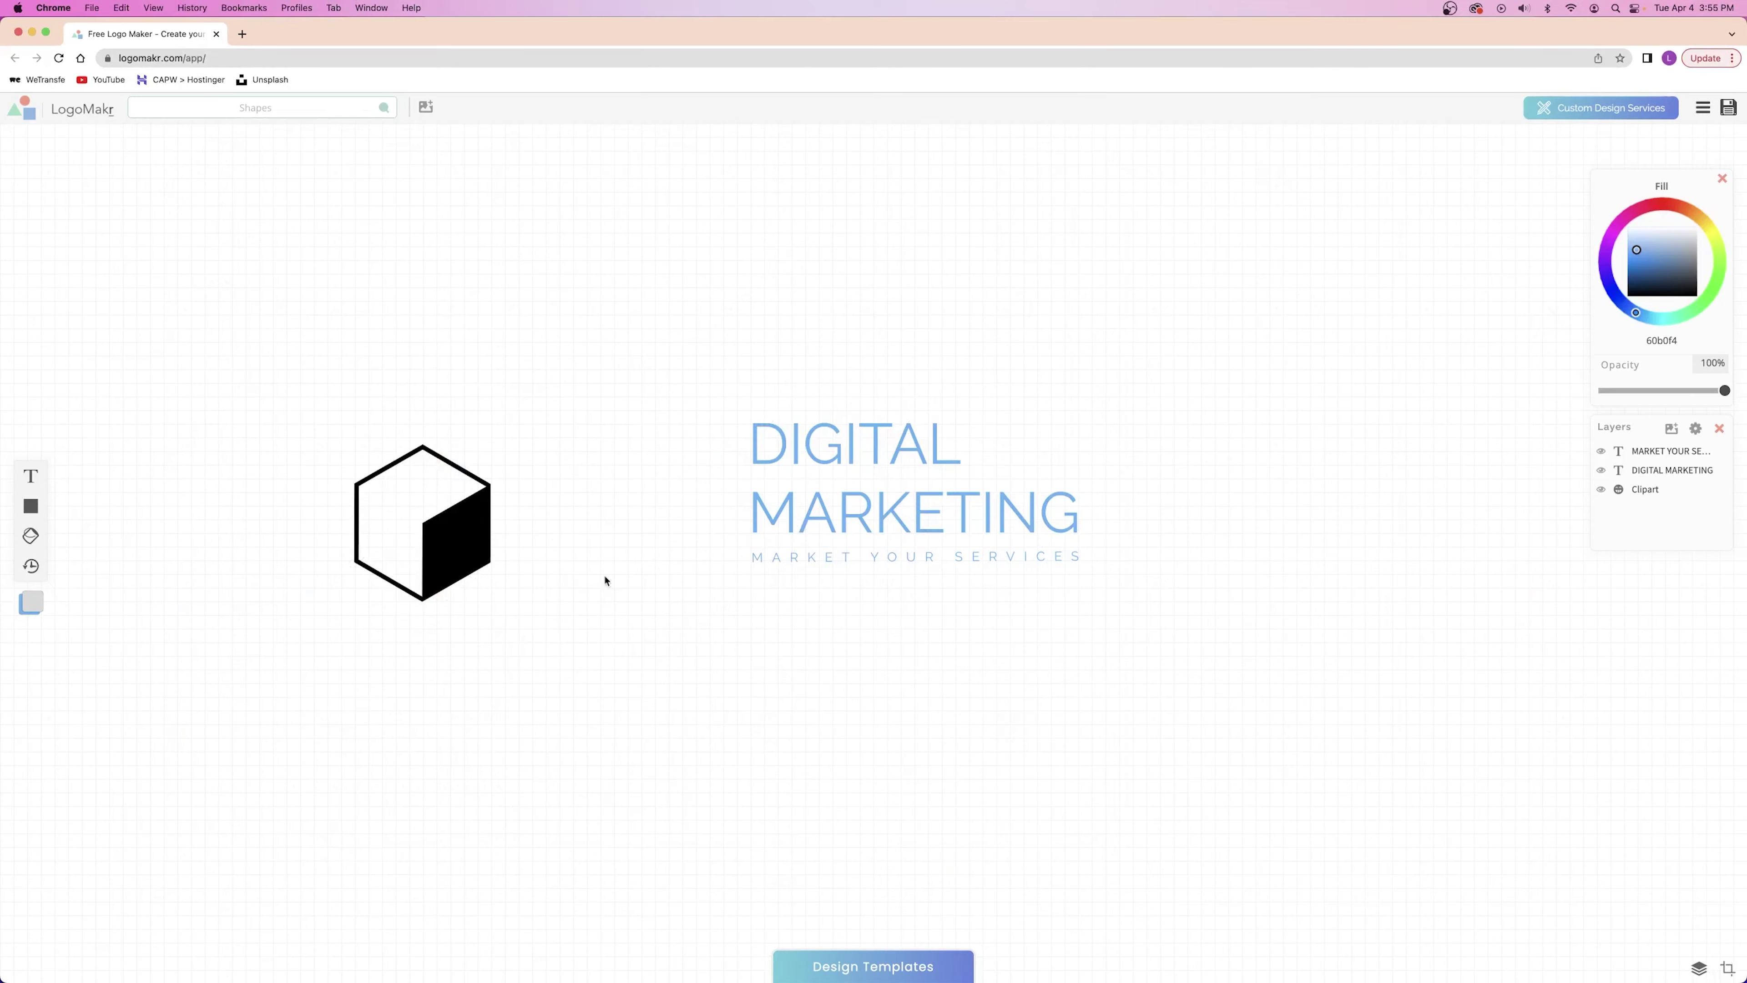
left_click_drag(448, 543, 673, 513)
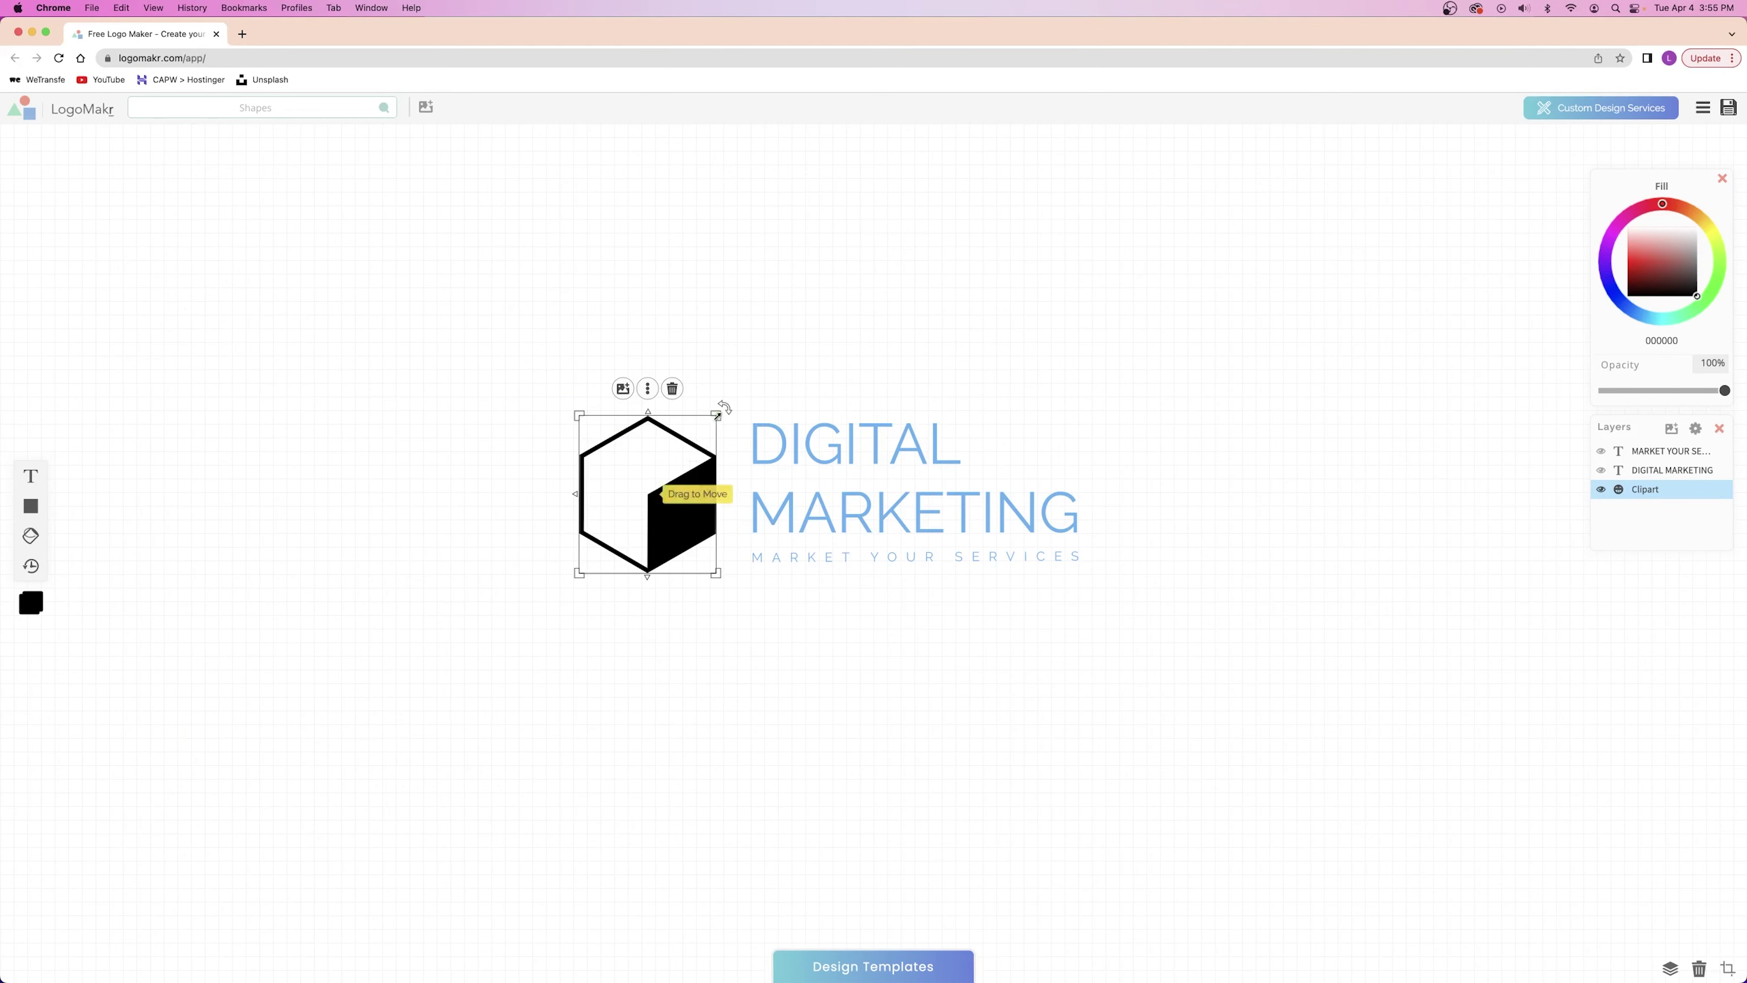
left_click(1305, 411)
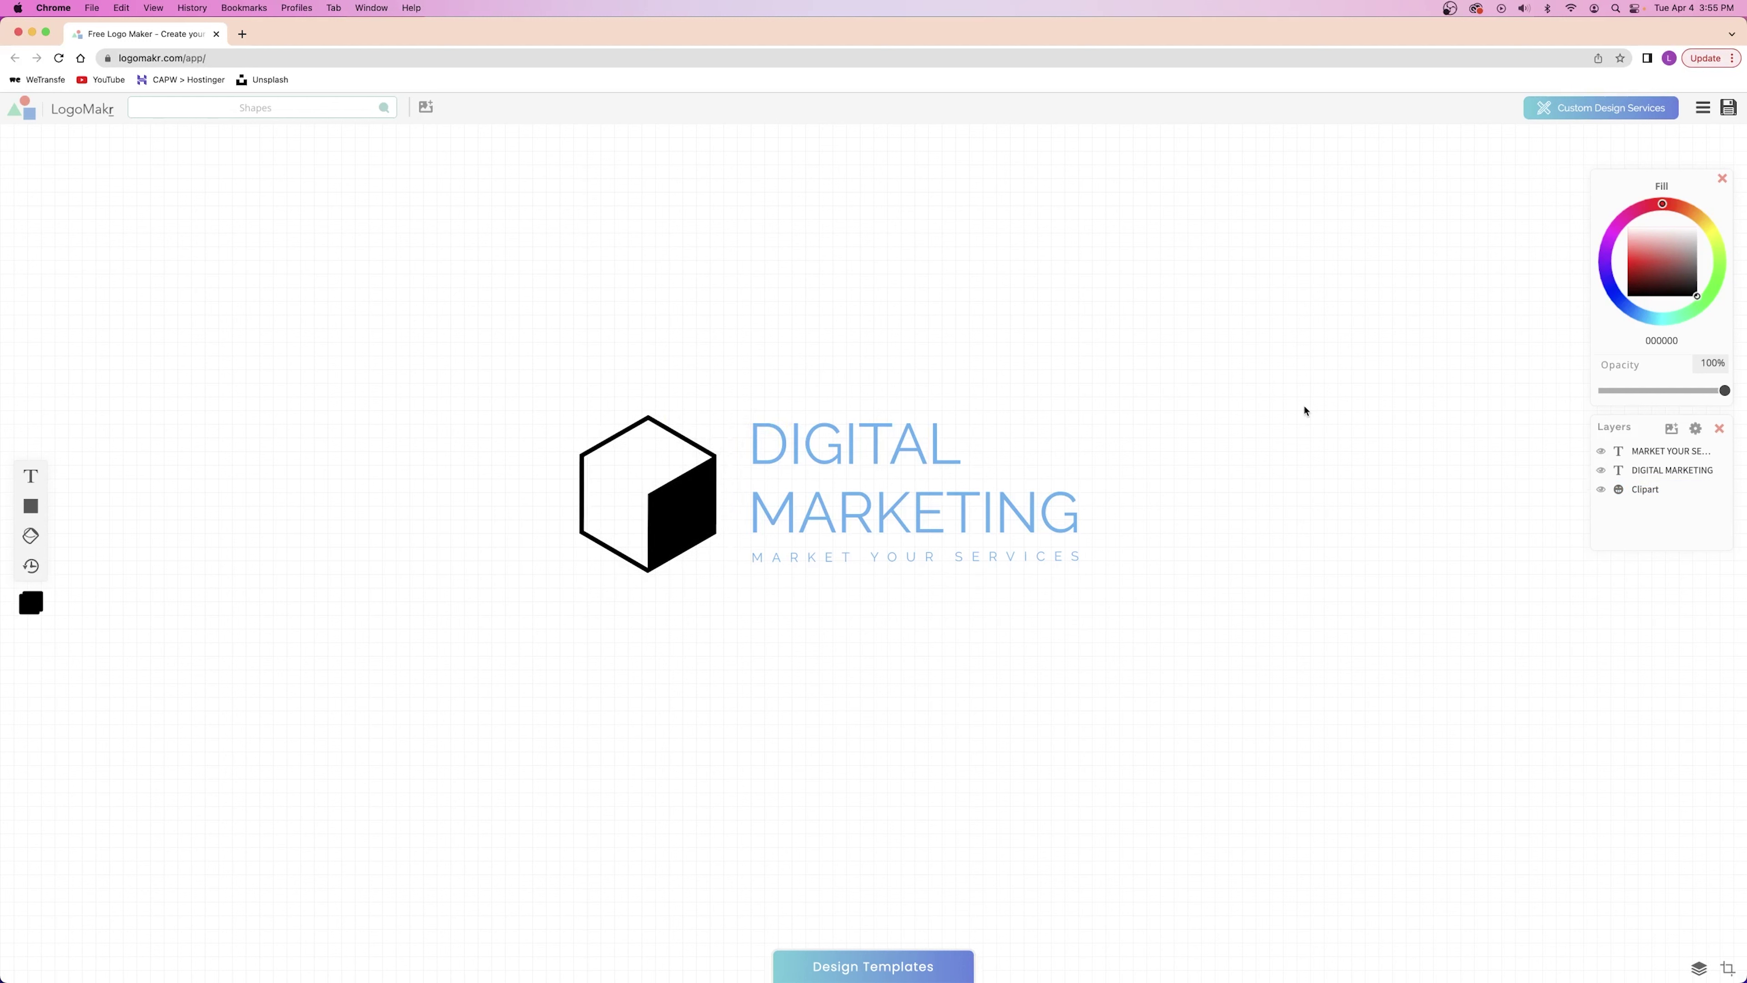
Fill all layers black (000000), give the cube an orange-red fill, and raise the tagline slightly.
left_click_drag(1276, 237, 440, 764)
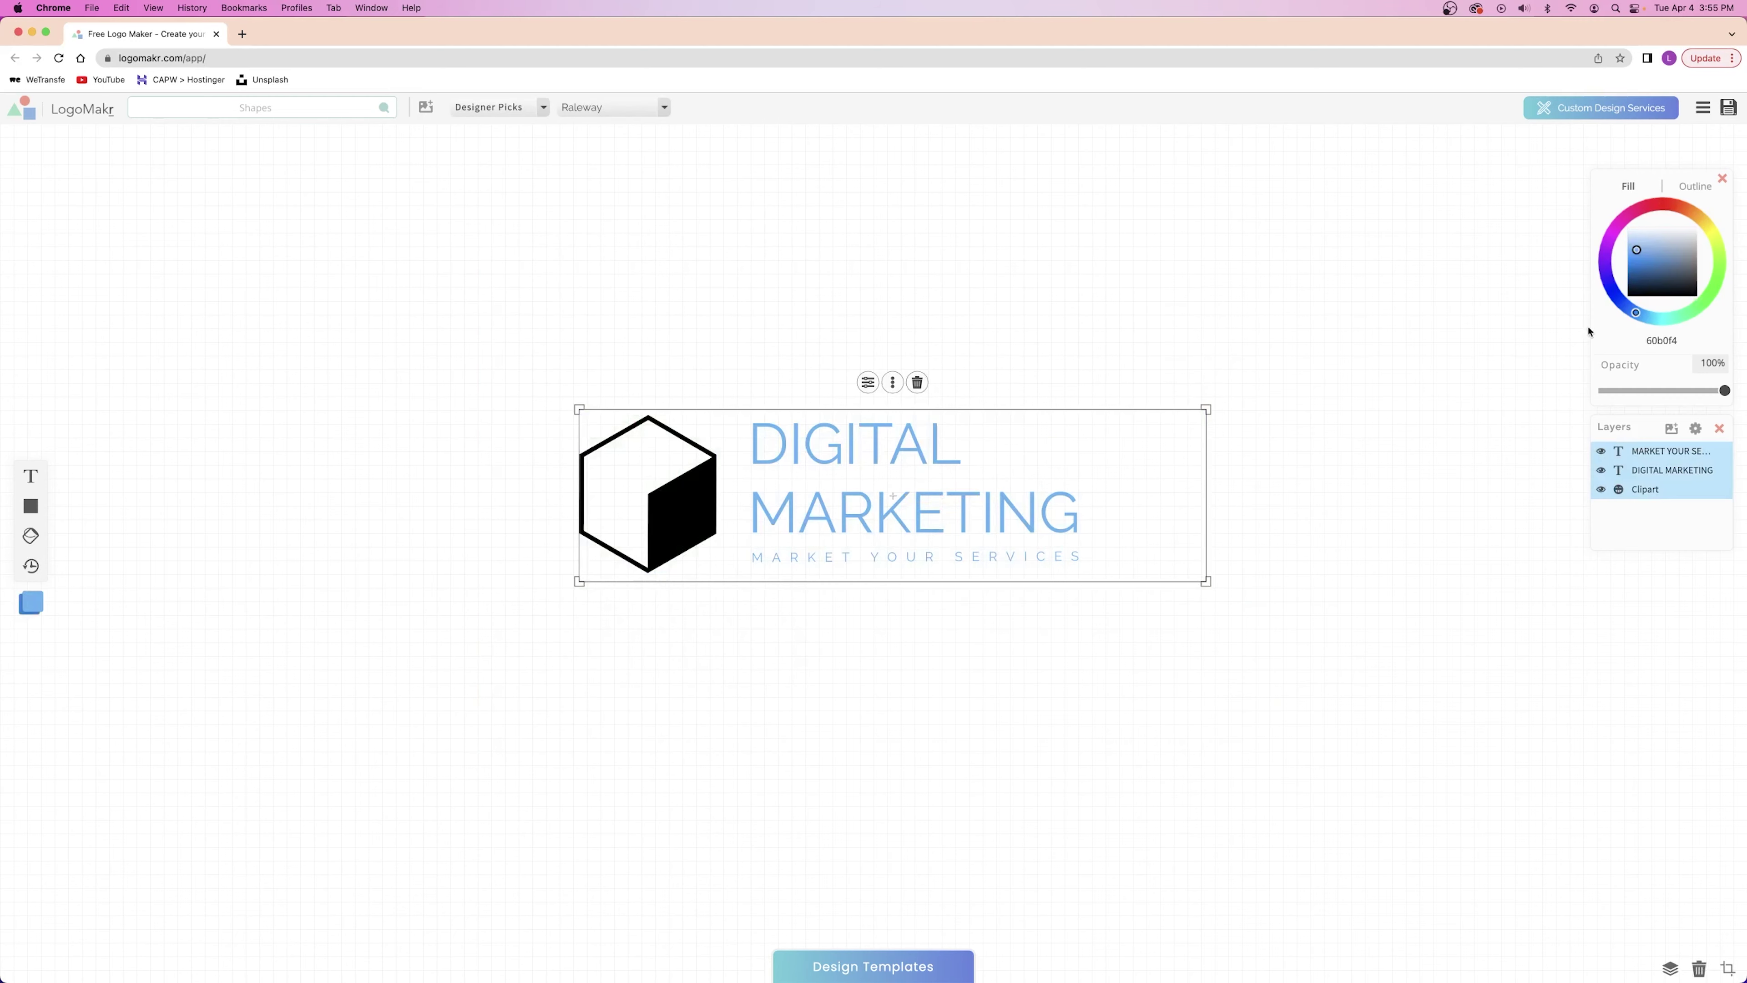
left_click_drag(1641, 261, 1591, 343)
left_click(1330, 364)
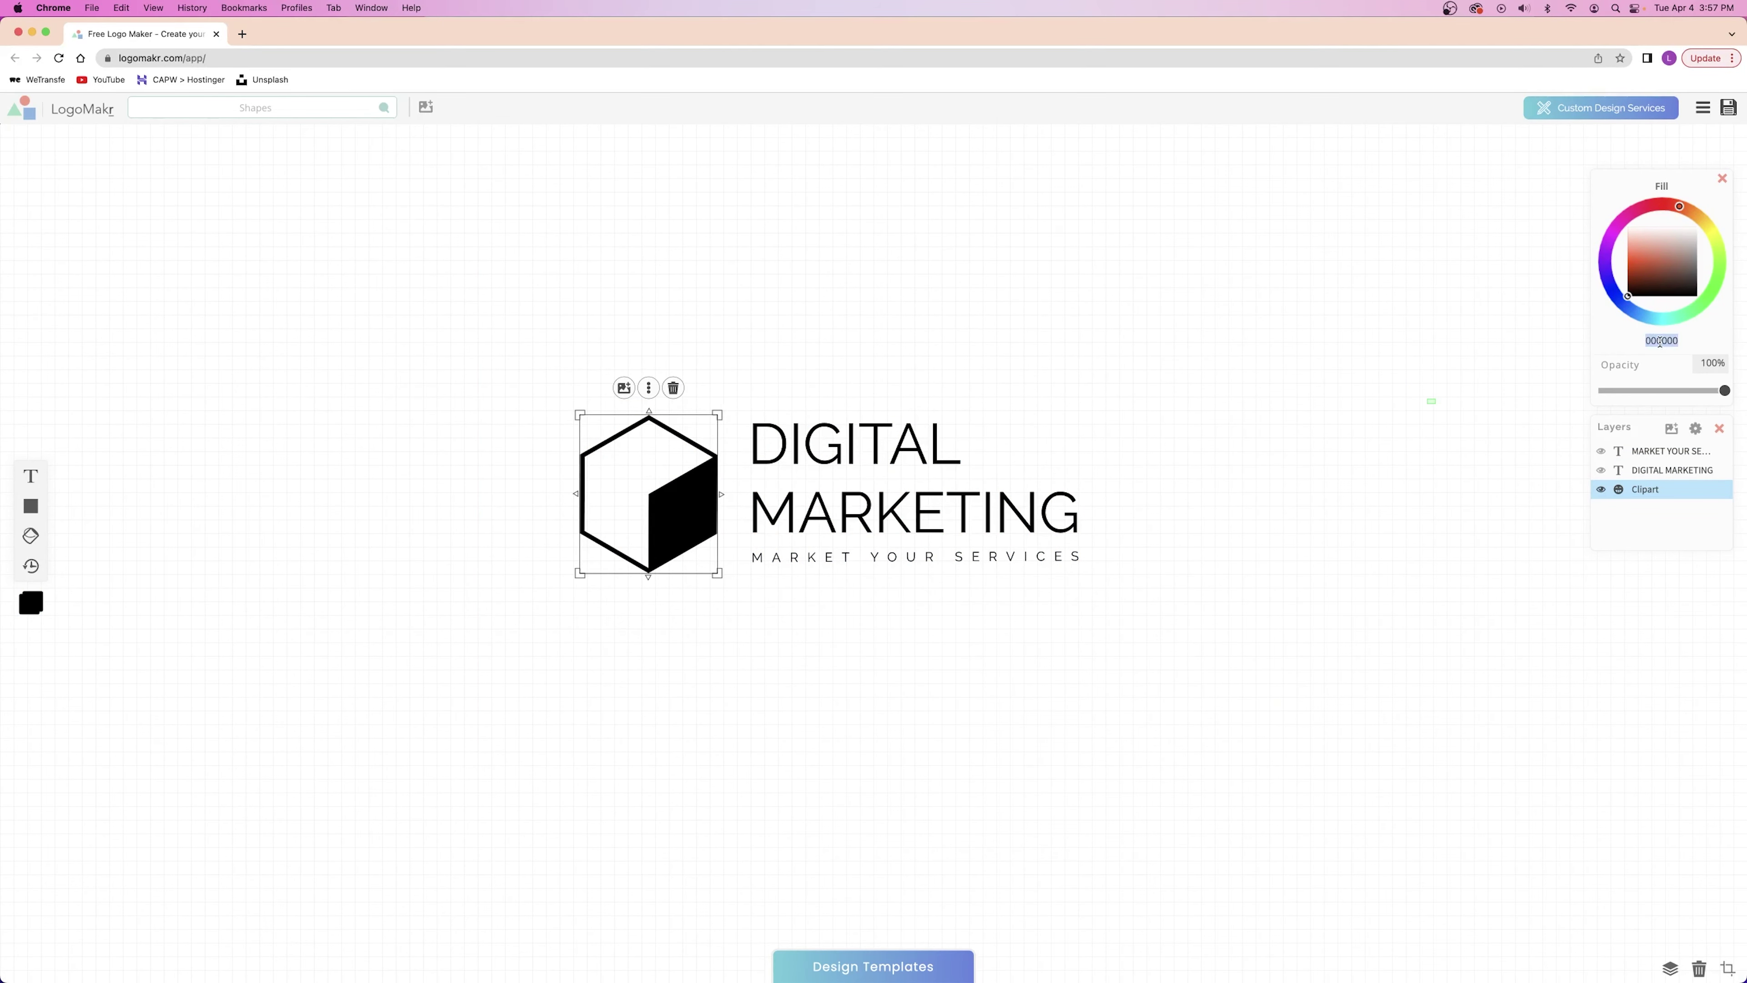
type("e3490c")
left_click(1259, 375)
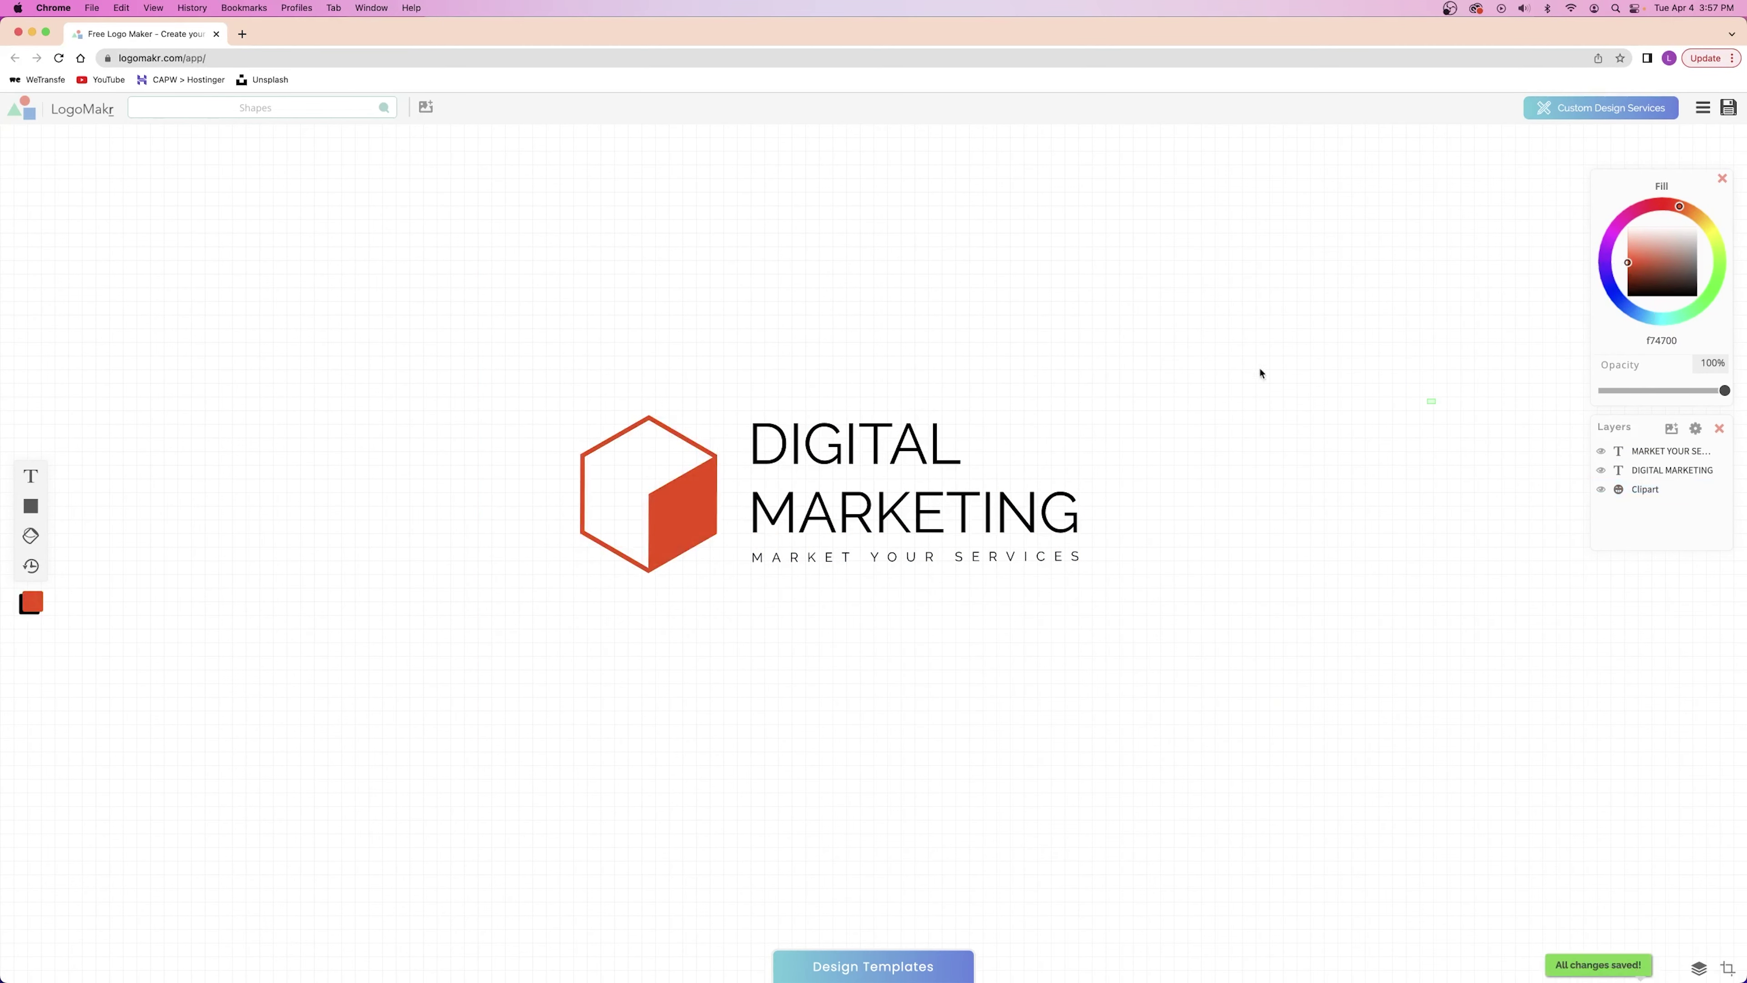
left_click(873, 468)
left_click_drag(1037, 563, 1037, 554)
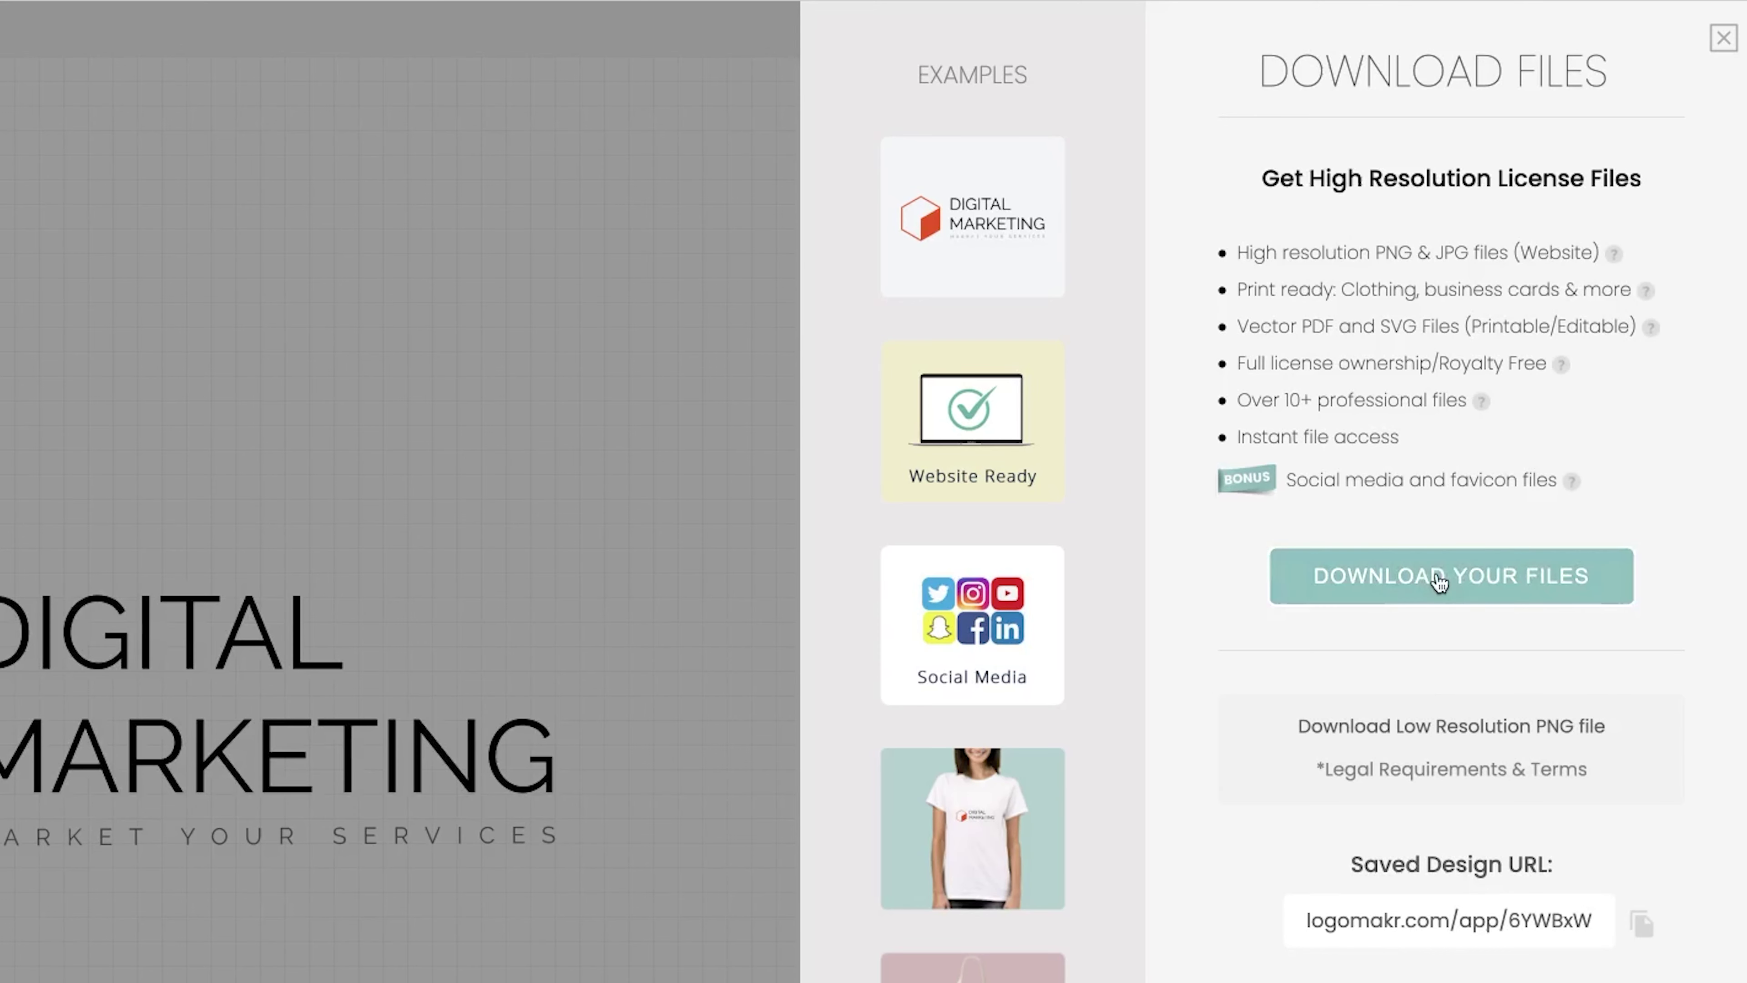
Review the paid $29, $60 and $150 high-resolution download packages.
left_click(1439, 580)
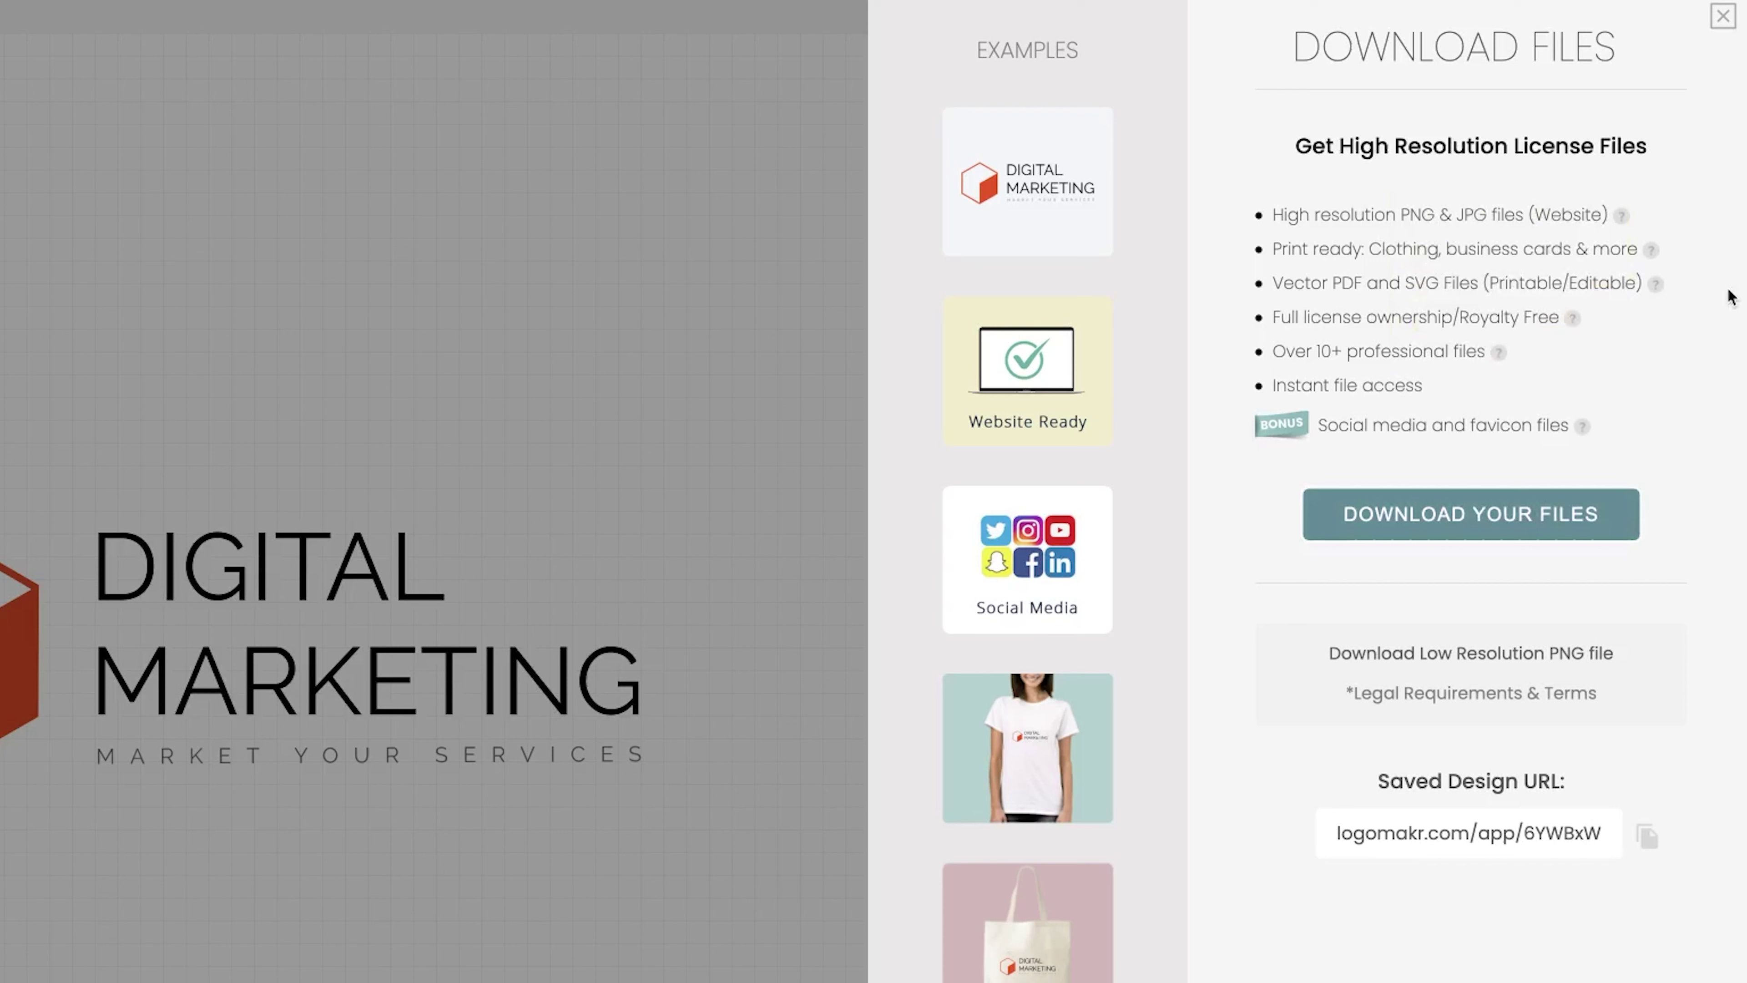
Accept the legal terms and download the free low-resolution PNG of the logo.
left_click(1444, 655)
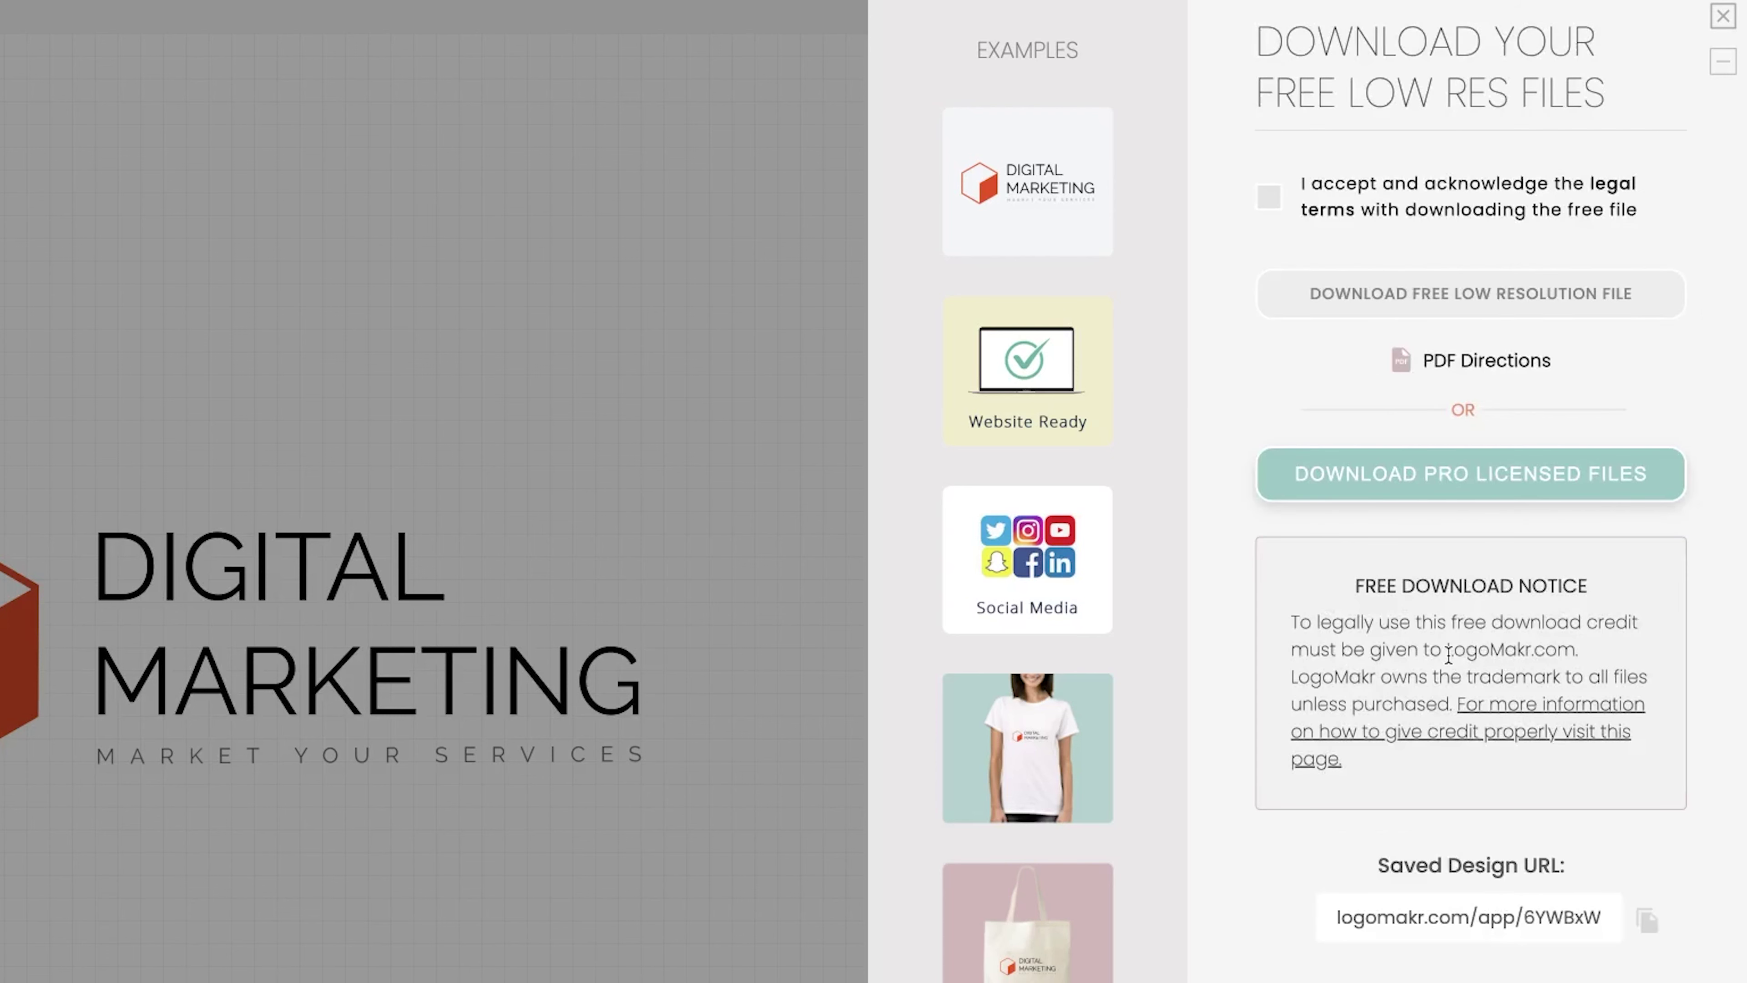
left_click(1270, 198)
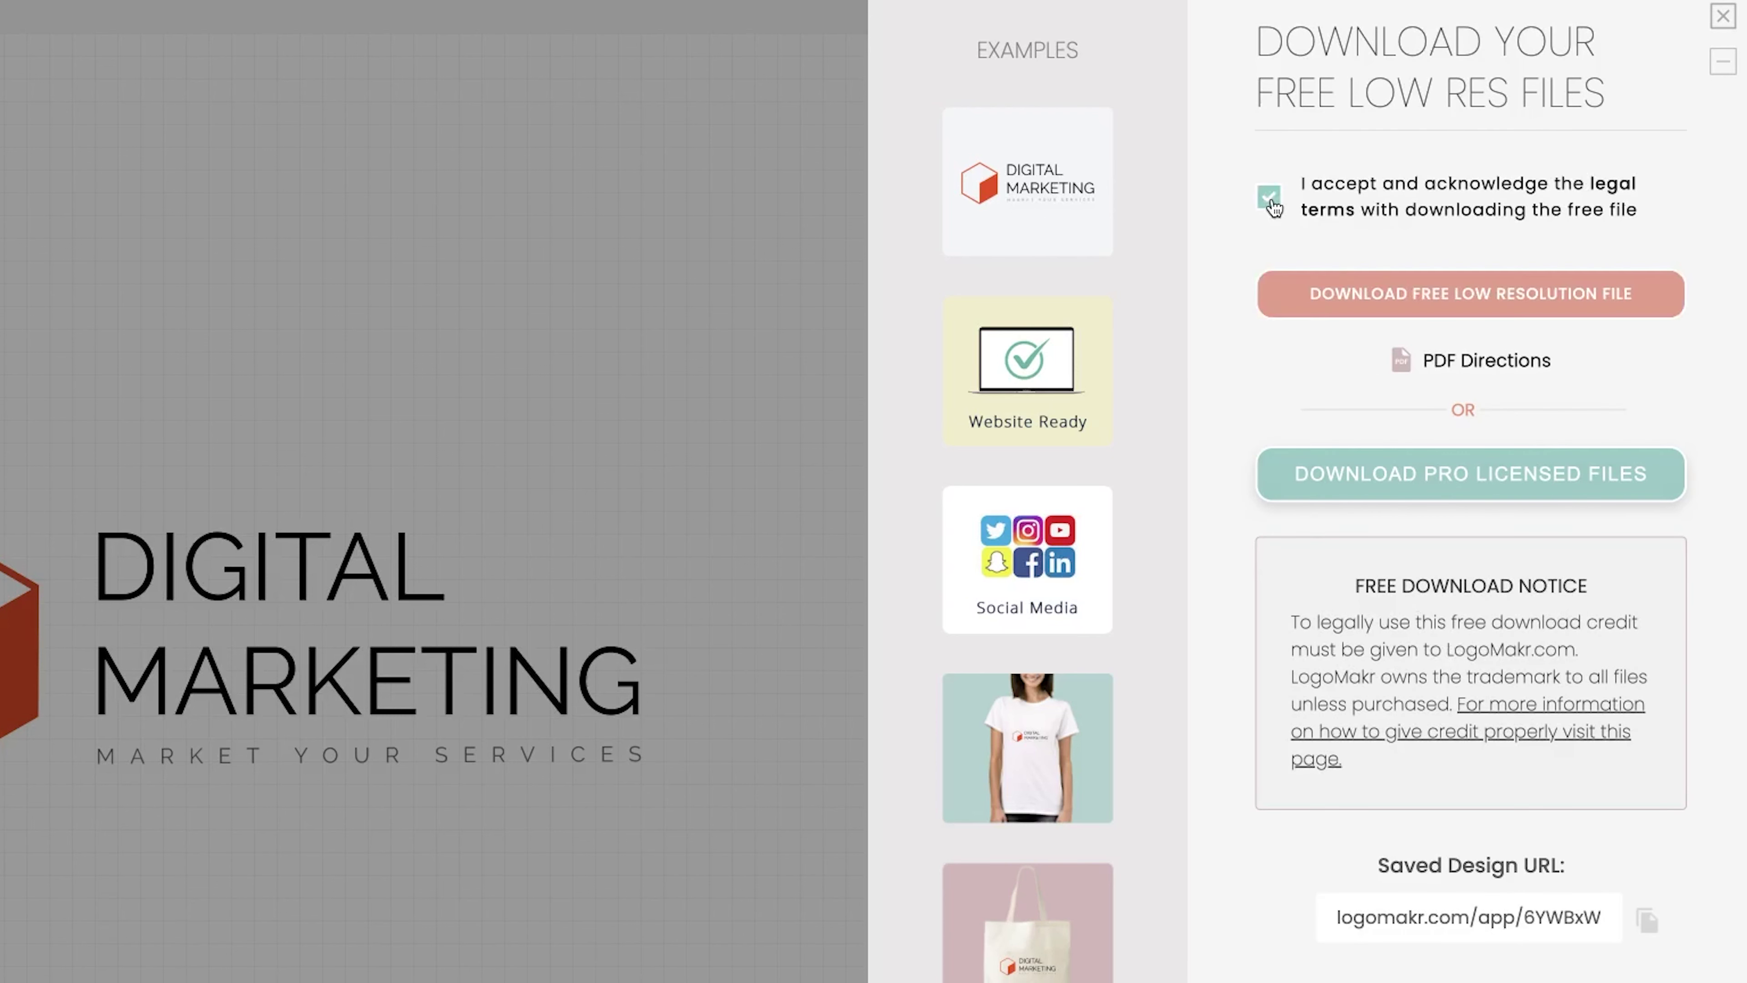
left_click(1478, 303)
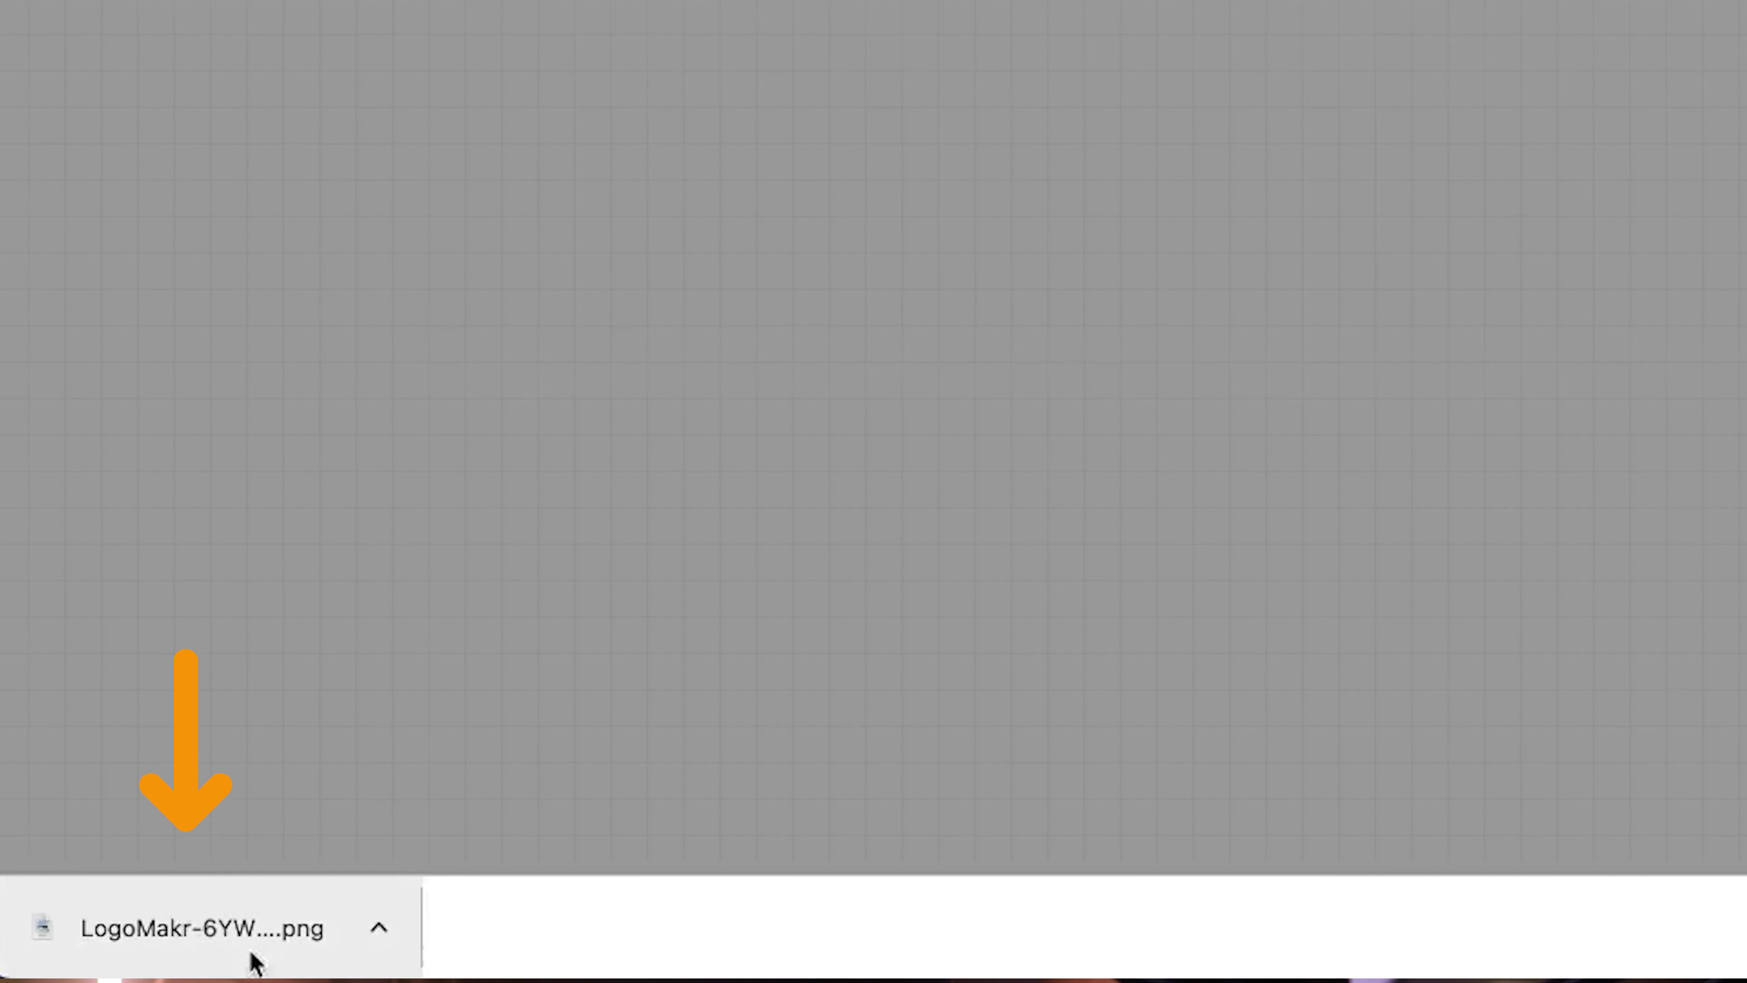
left_click_drag(256, 962, 254, 731)
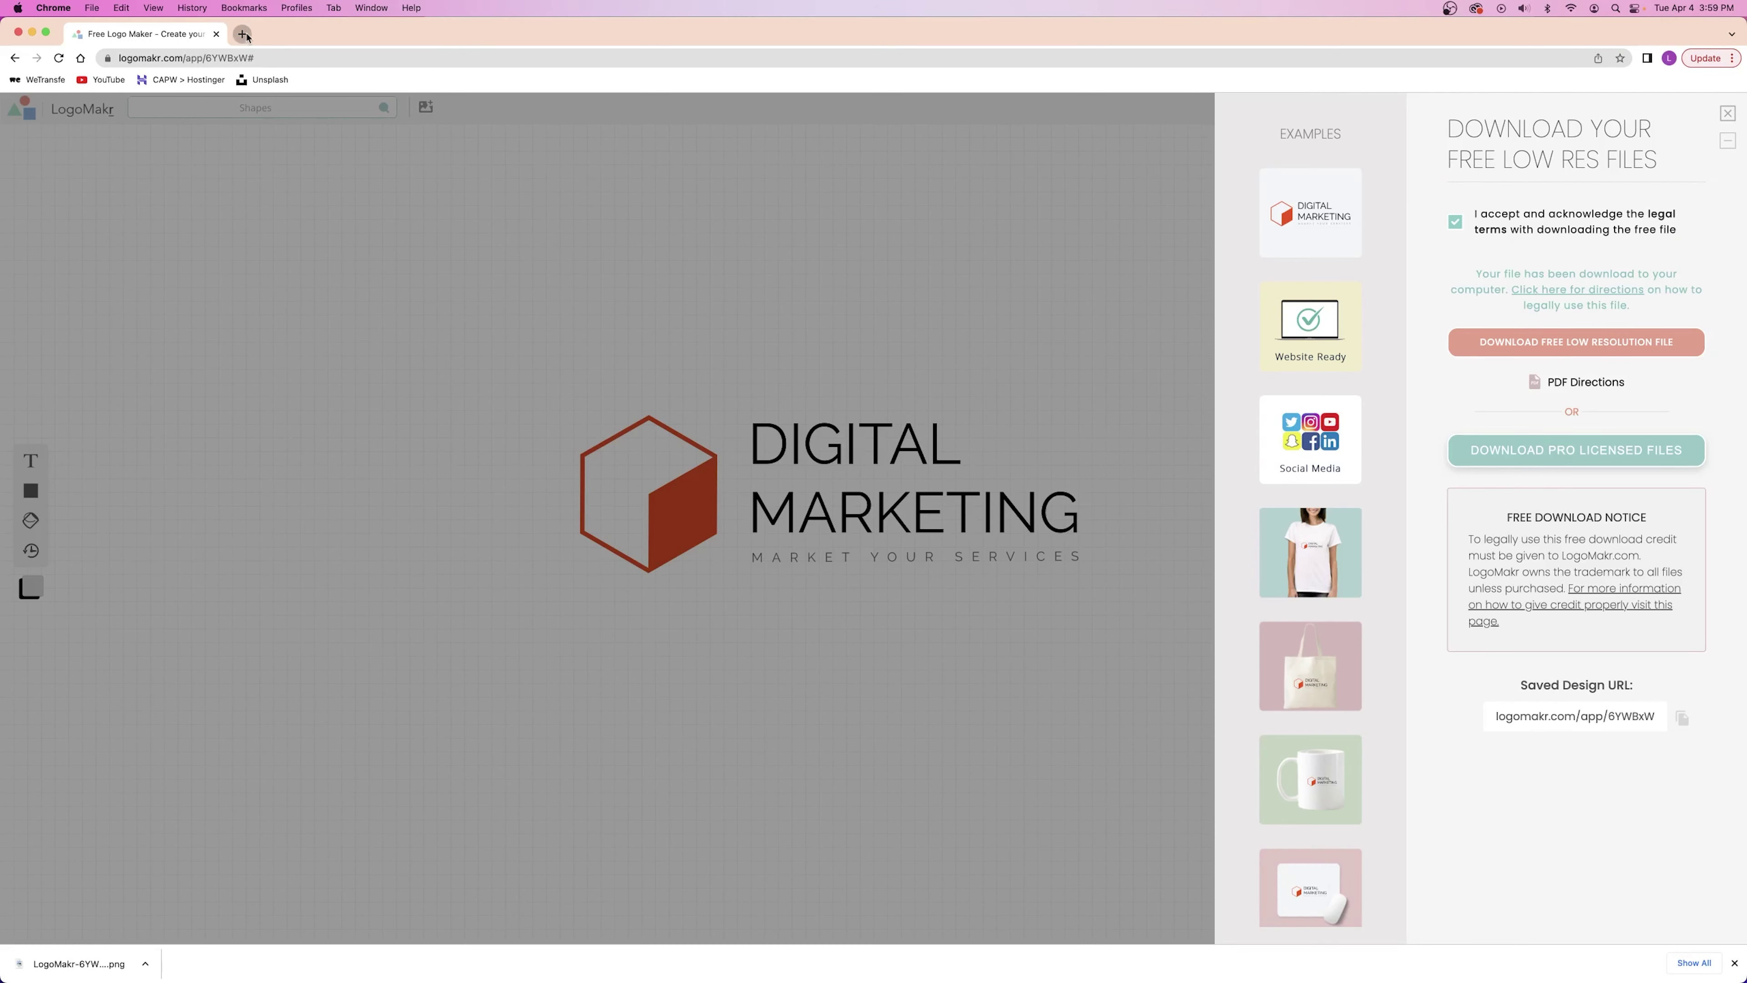
Paste the saved LogoMakr design URL into a new Chrome tab's address bar.
left_click(242, 35)
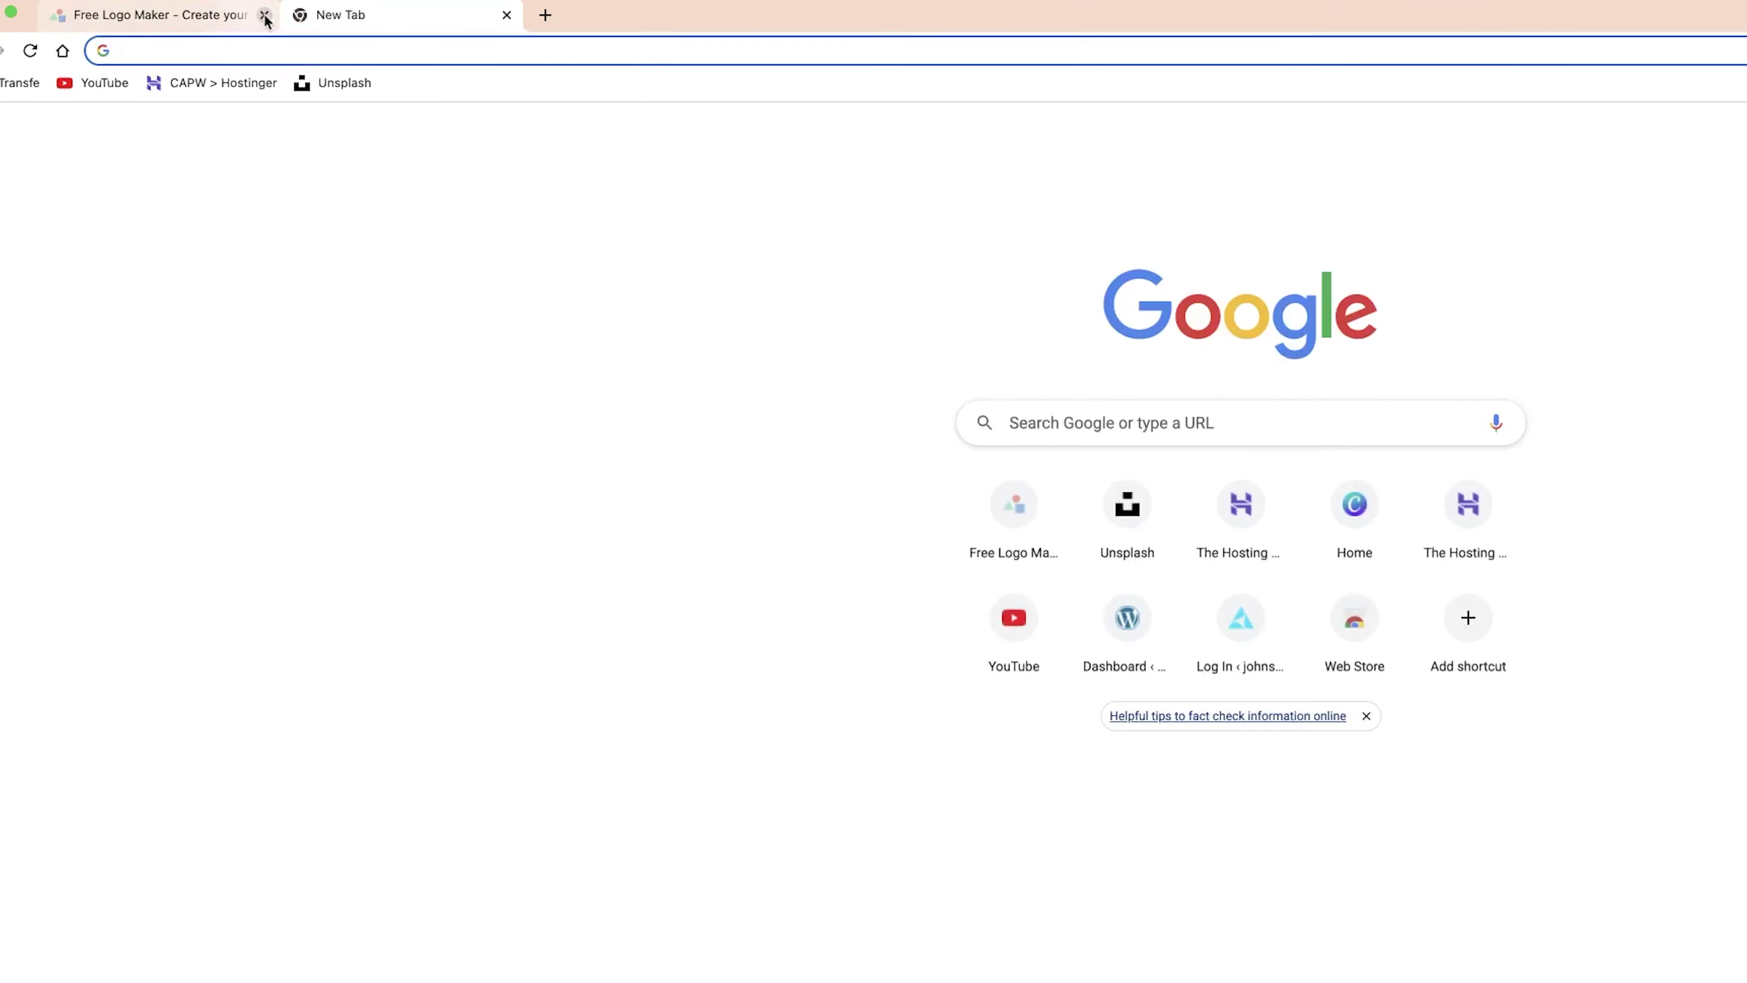
left_click(235, 57)
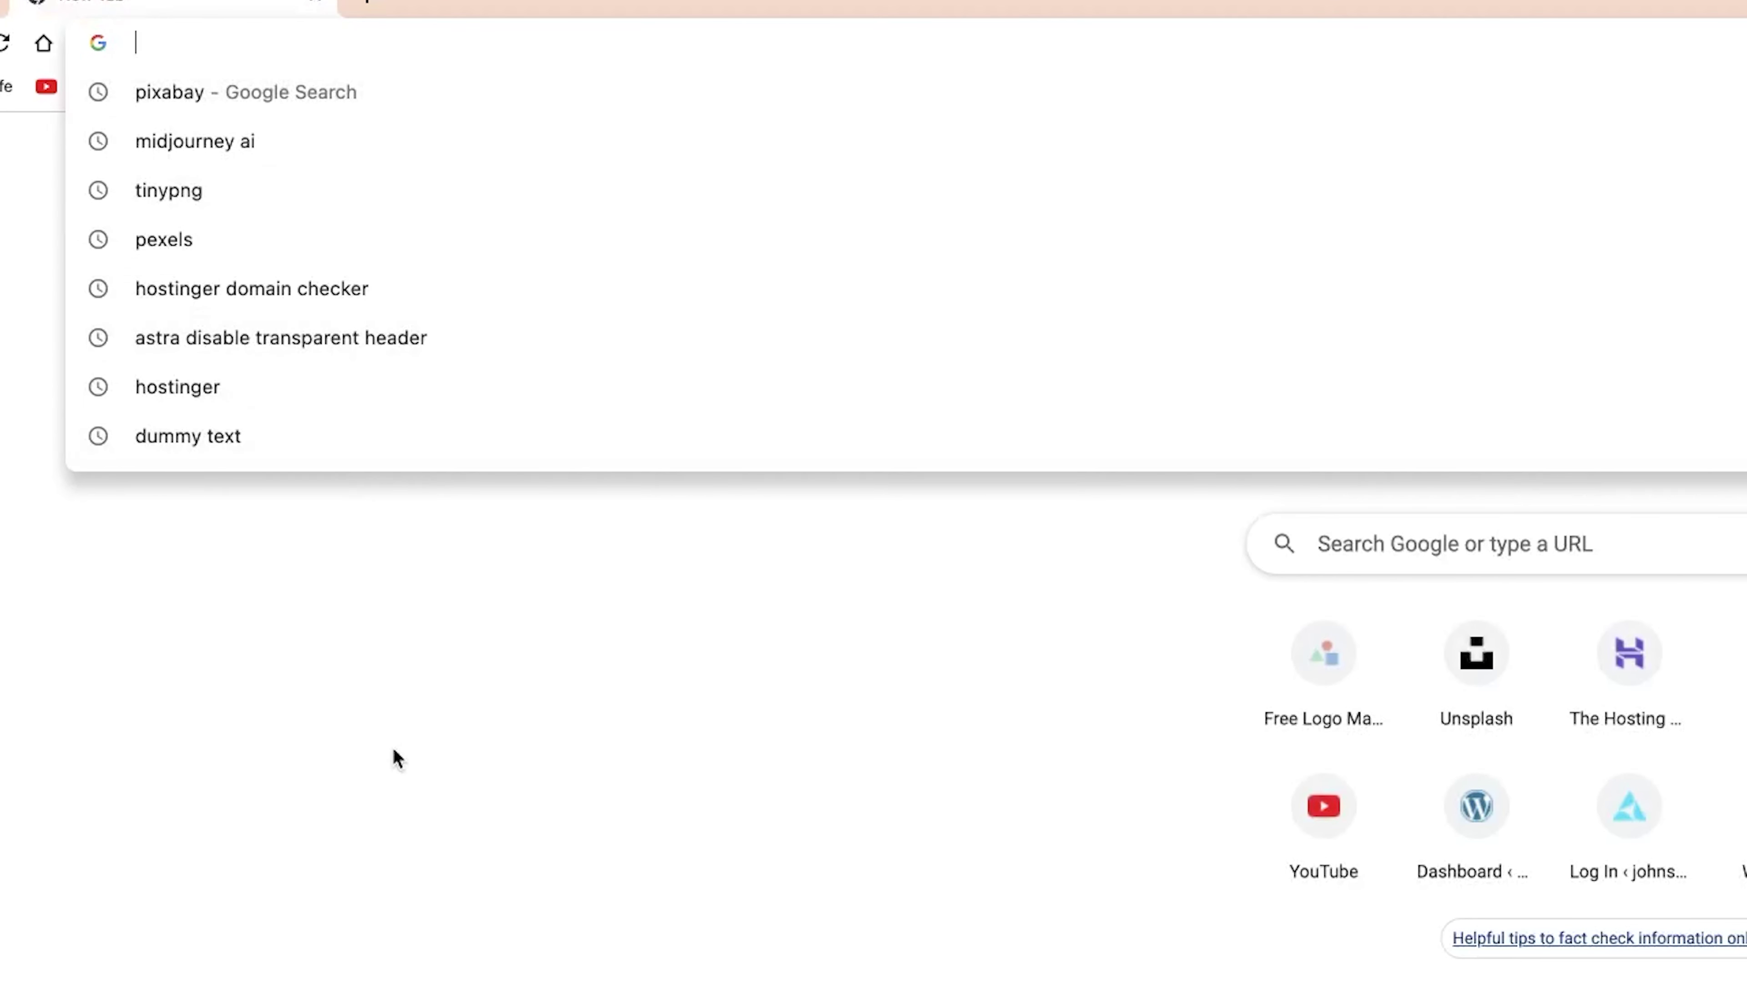
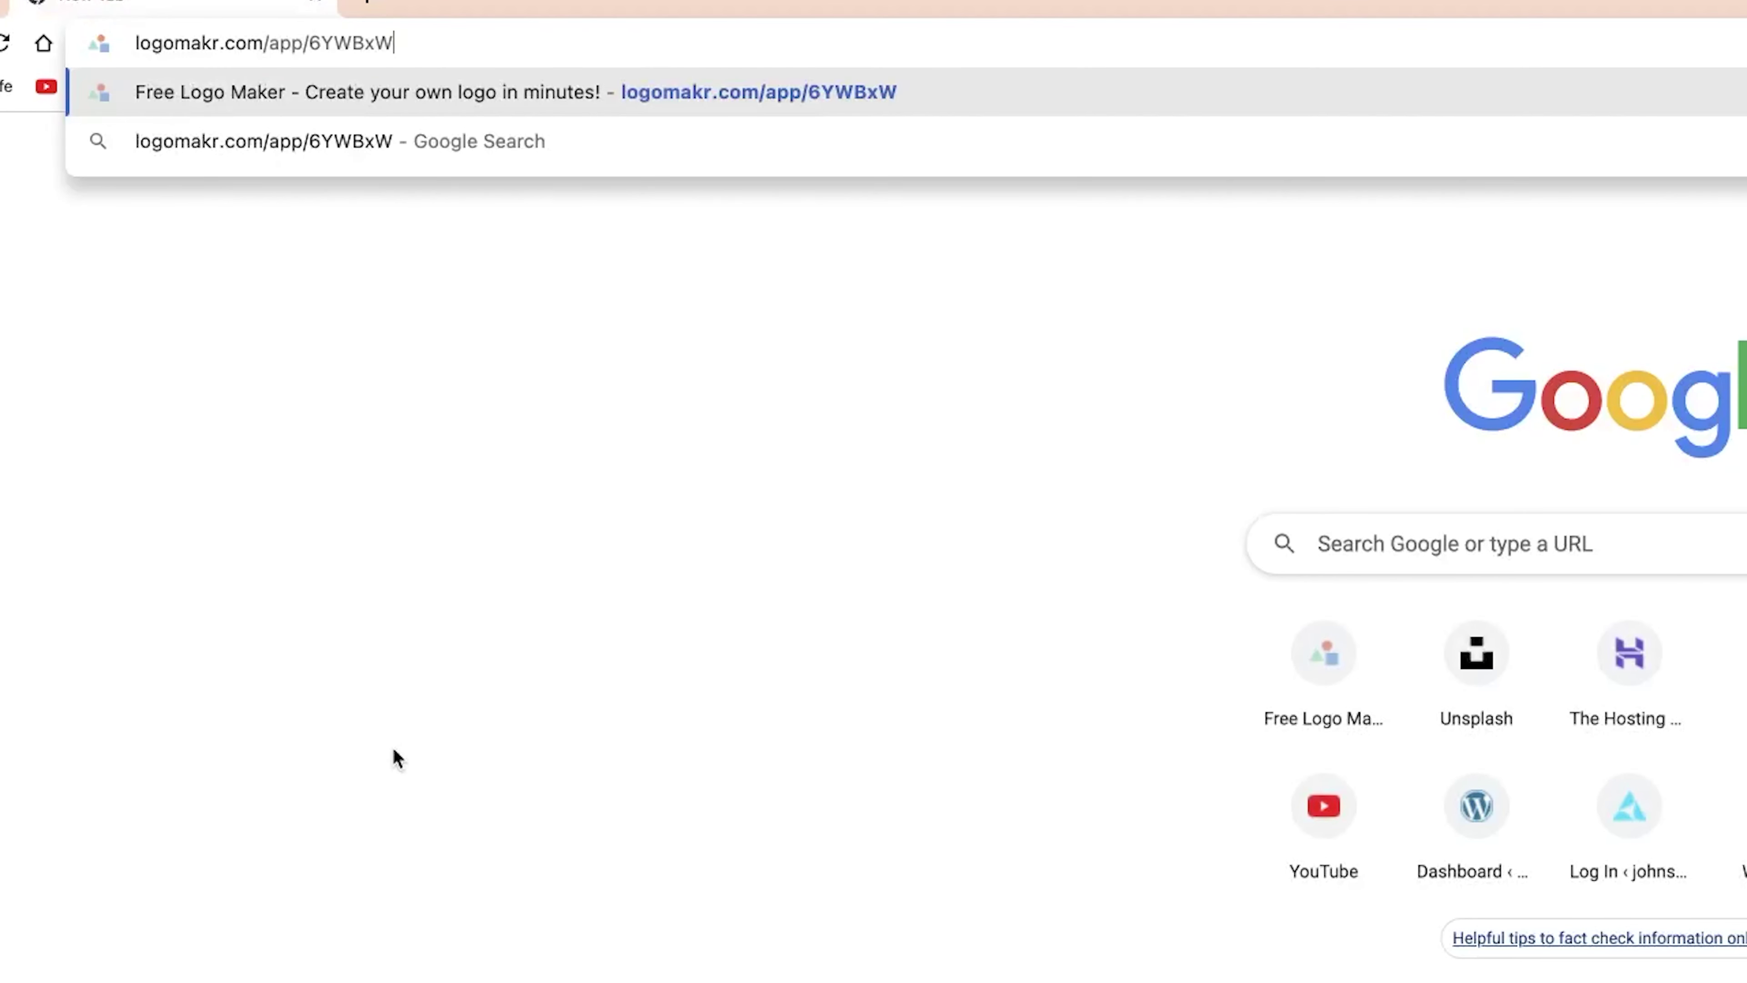